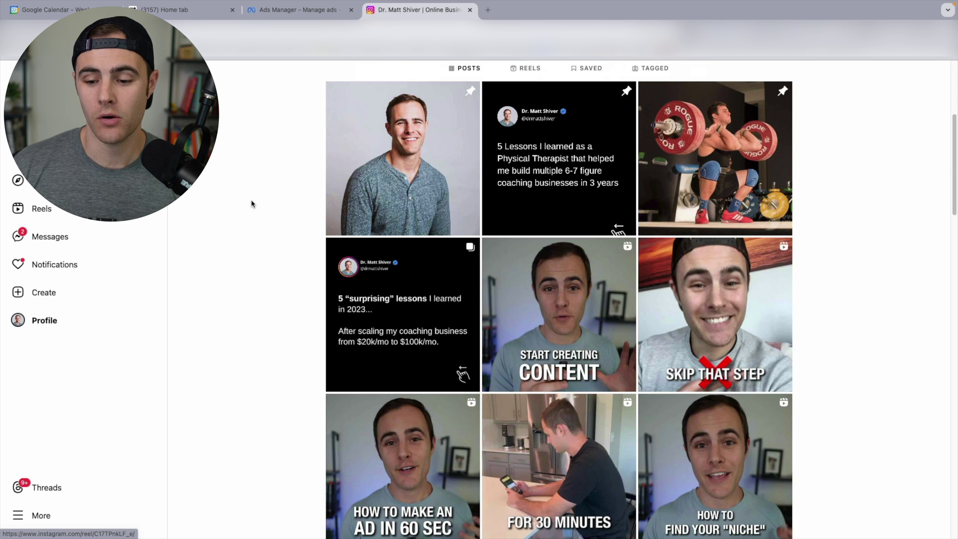
Step: Open the "How to make an ad in 60 sec" reel, read its caption and viewer comments, and close it
scroll(304, 257, down, 3)
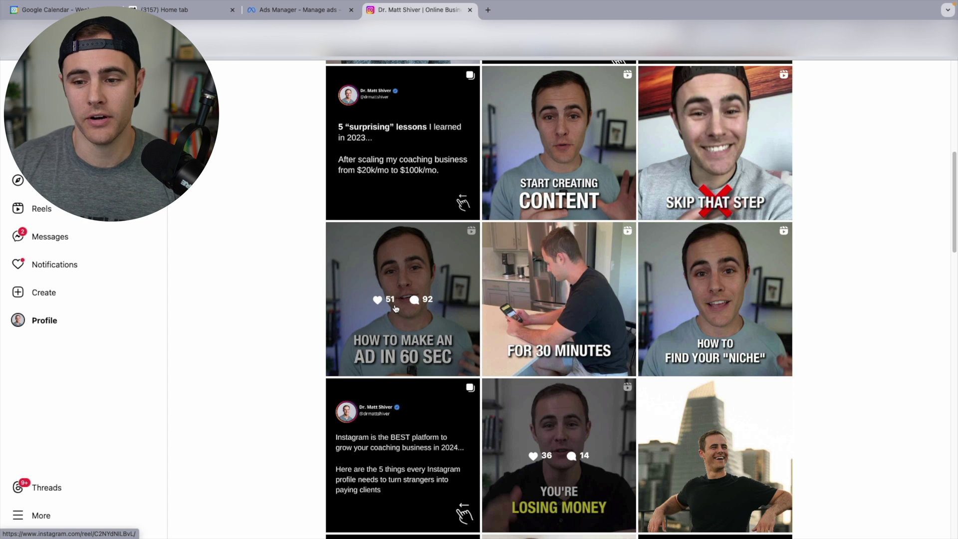
click(426, 300)
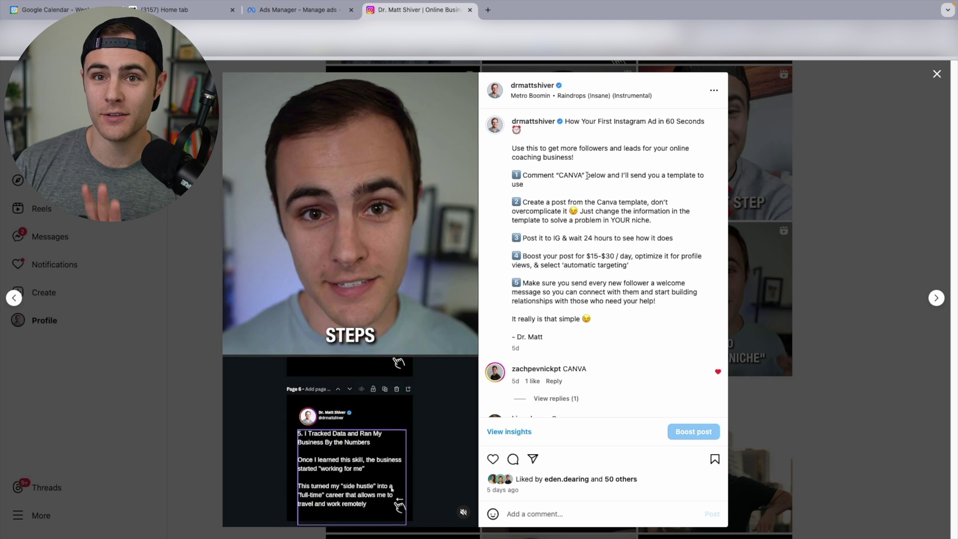
scroll(559, 180, down, 1)
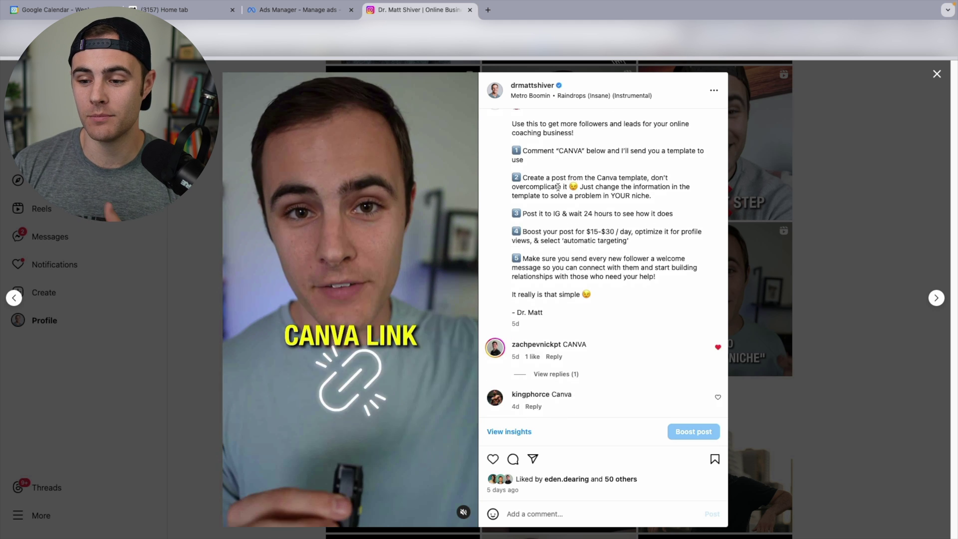
scroll(559, 179, down, 1)
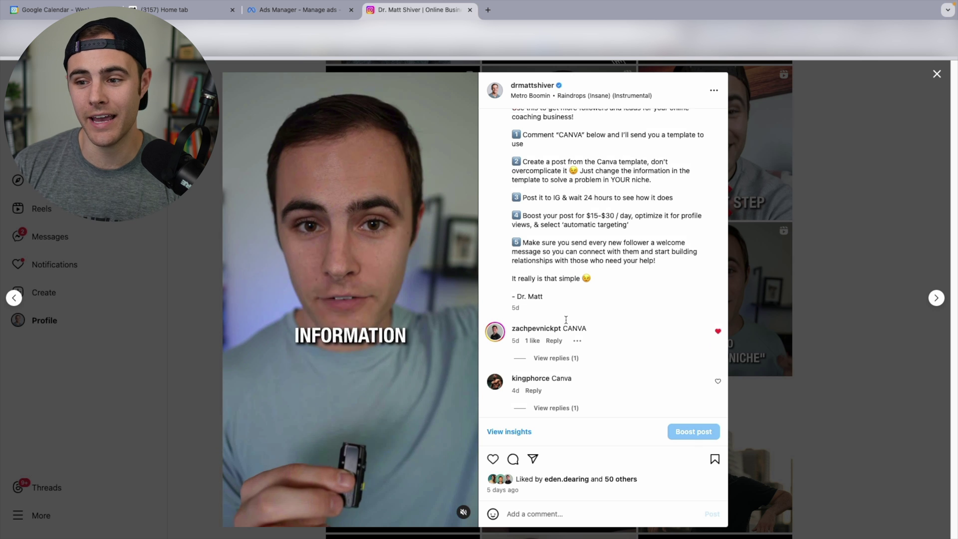
scroll(567, 309, up, 2)
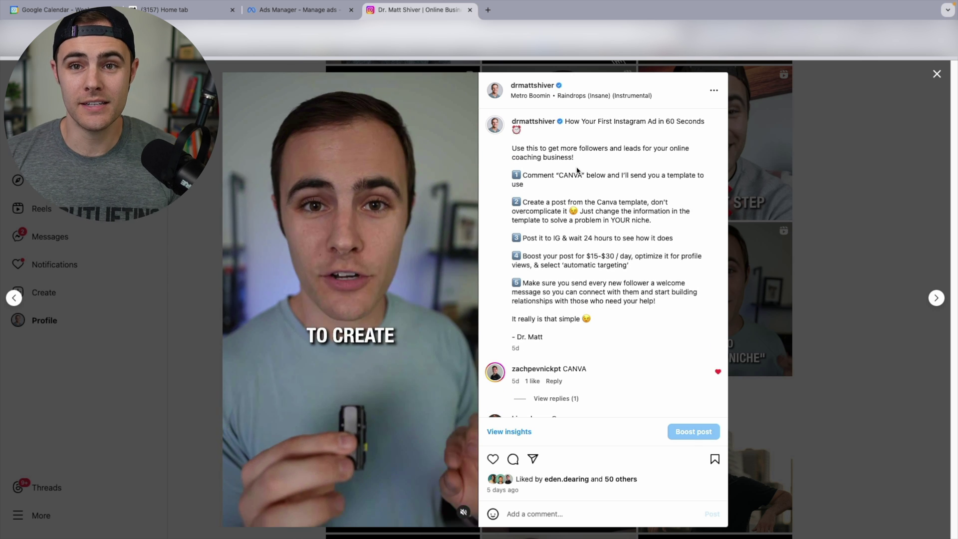
scroll(576, 176, down, 8)
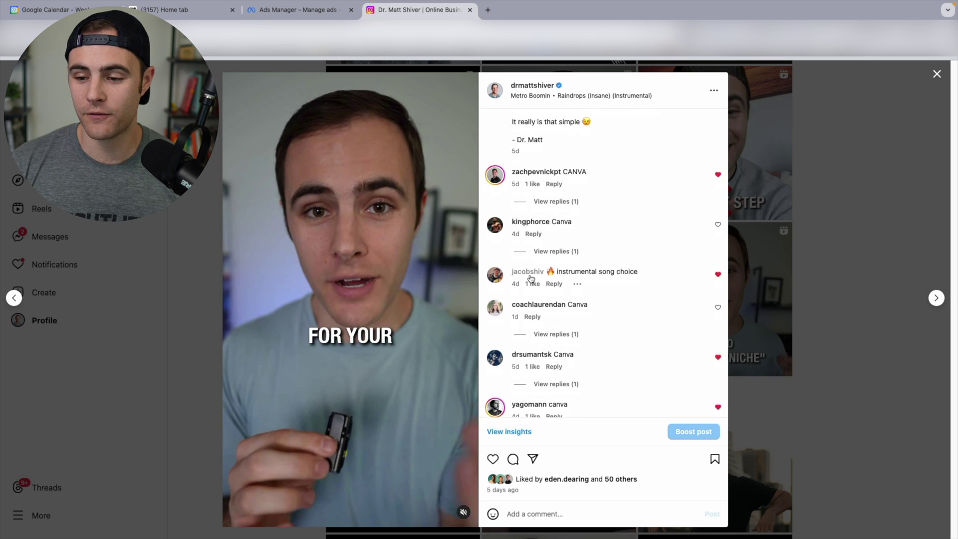
scroll(530, 278, down, 15)
click(603, 399)
scroll(591, 260, down, 5)
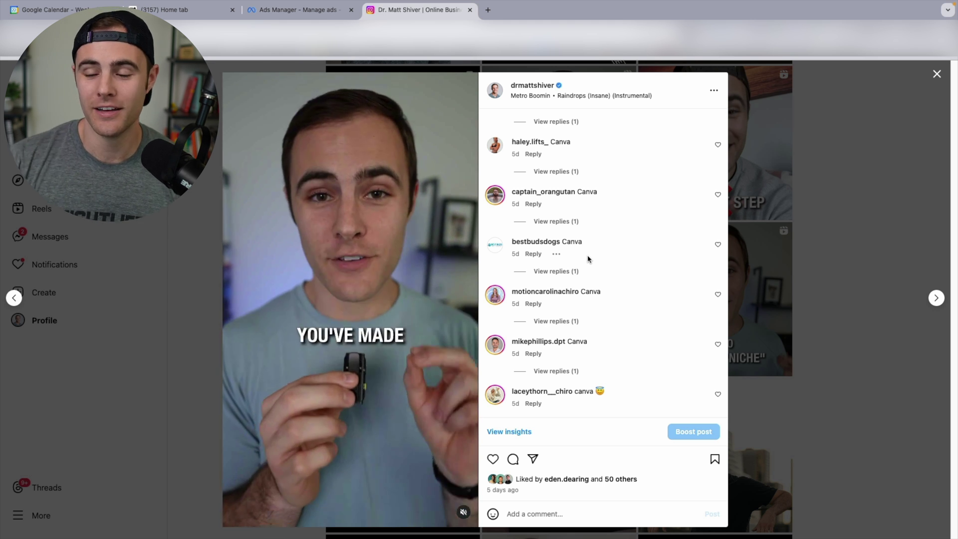
click(780, 145)
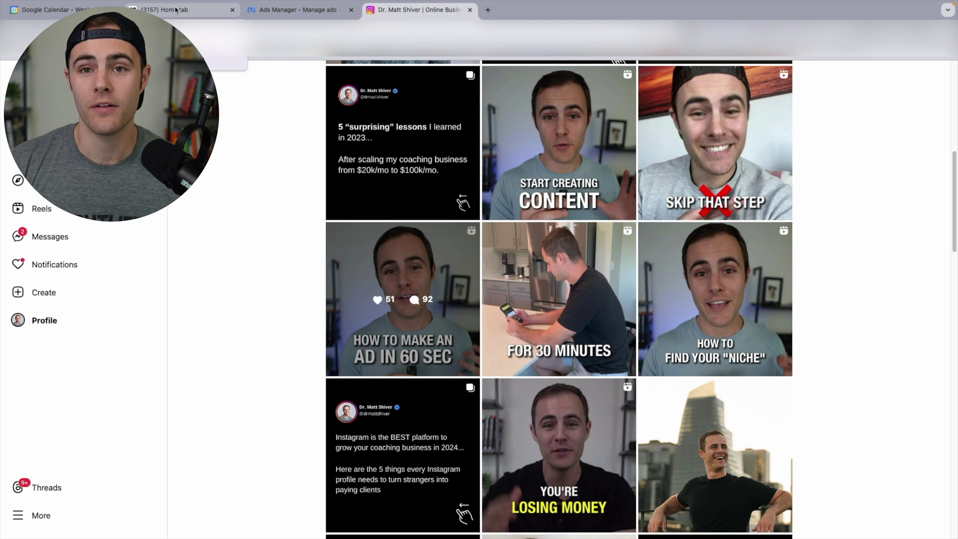
Step: View the automated free-training message in the Instagram chats, then return to the profile and look through its posts
click(59, 239)
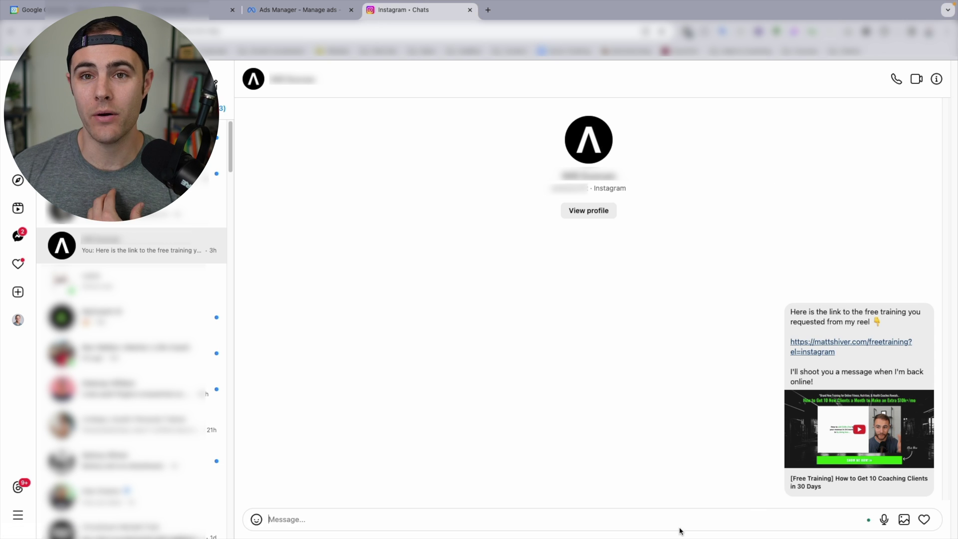
click(660, 519)
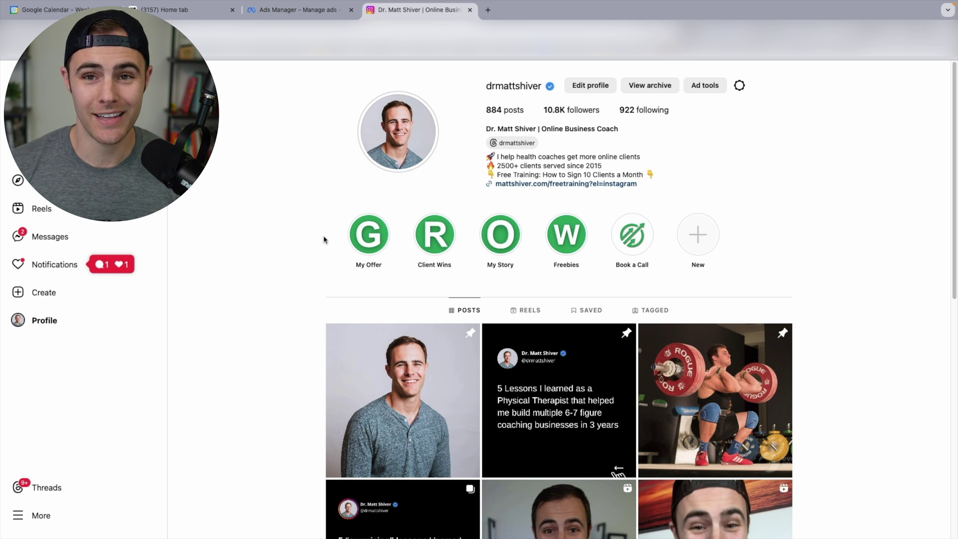
scroll(274, 264, down, 4)
scroll(275, 264, down, 3)
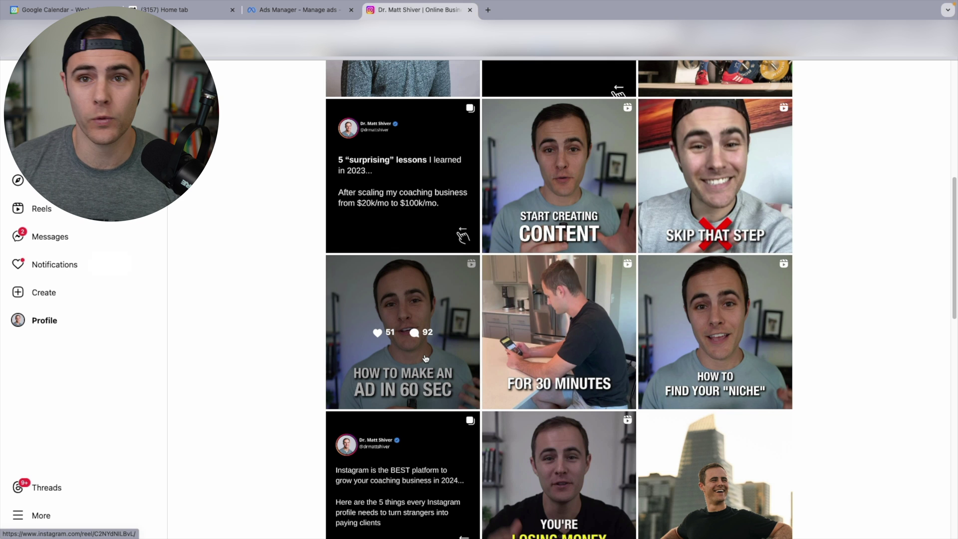
scroll(425, 358, down, 3)
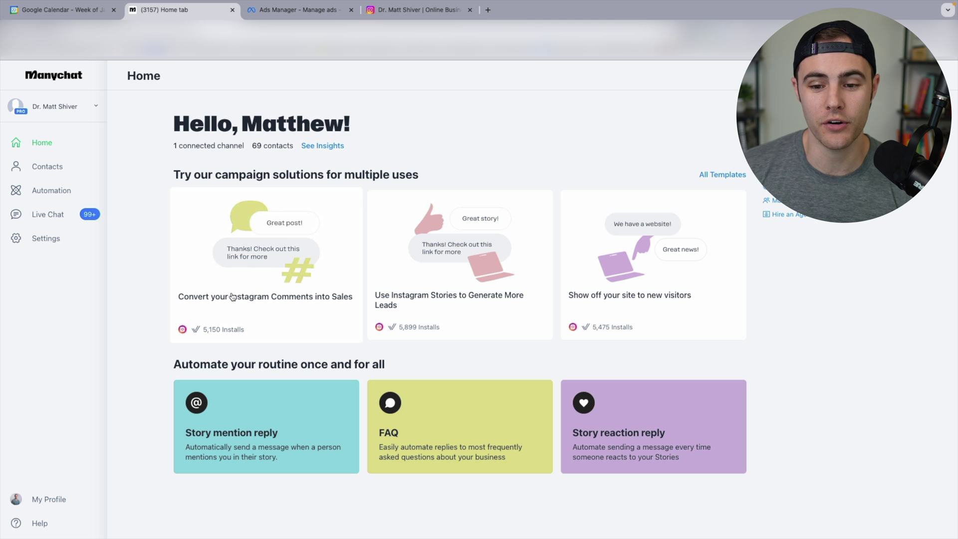
Step: Switch to Manychat and set up the "Convert your Instagram Comments into Sales" automation template
click(284, 241)
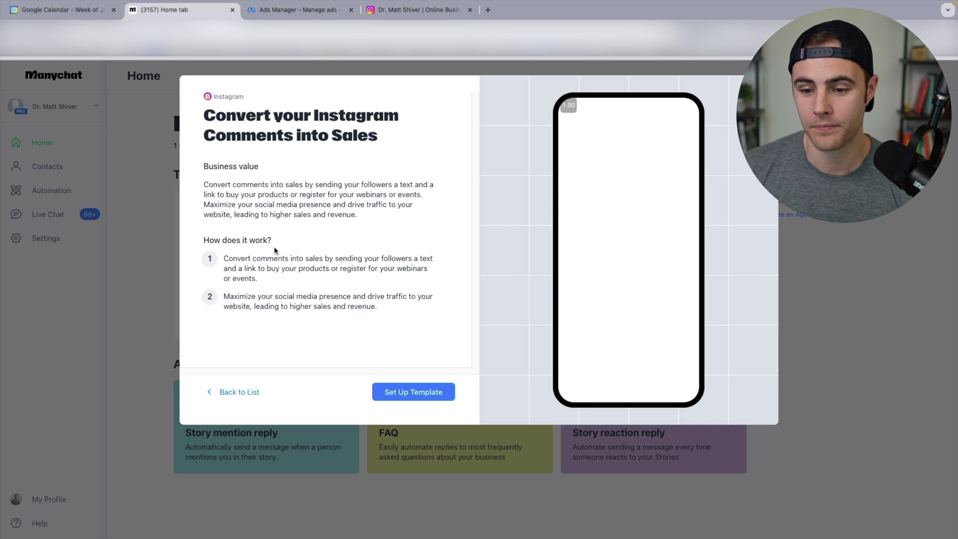
click(413, 392)
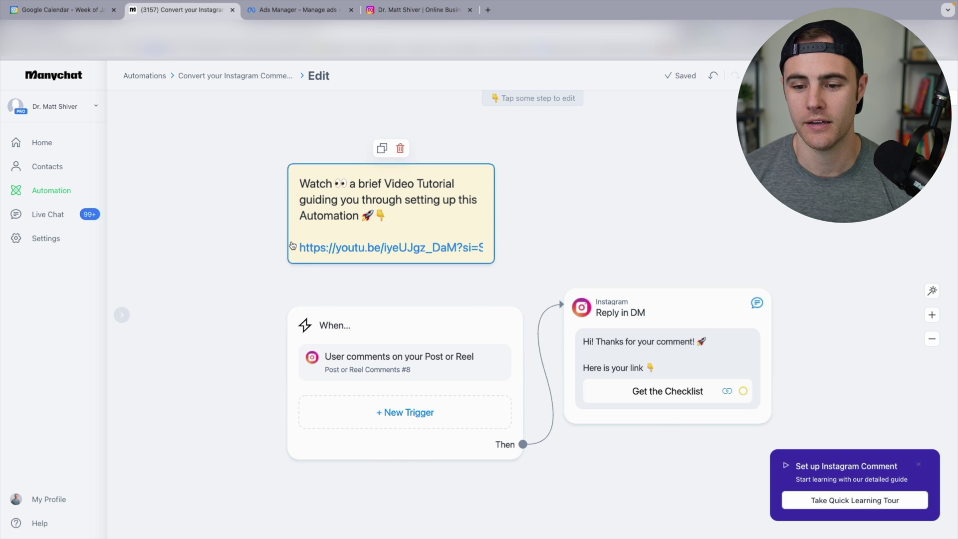
scroll(293, 245, down, 3)
drag(213, 356, 180, 259)
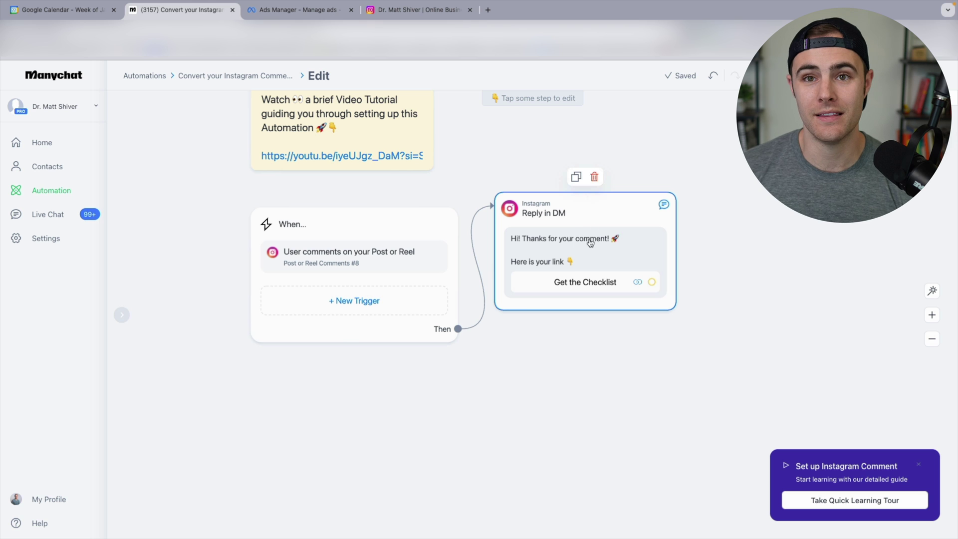
Step: Open the comment trigger, choose any Post or Reel as its target, and select the "checklist" keyword for editing
click(348, 260)
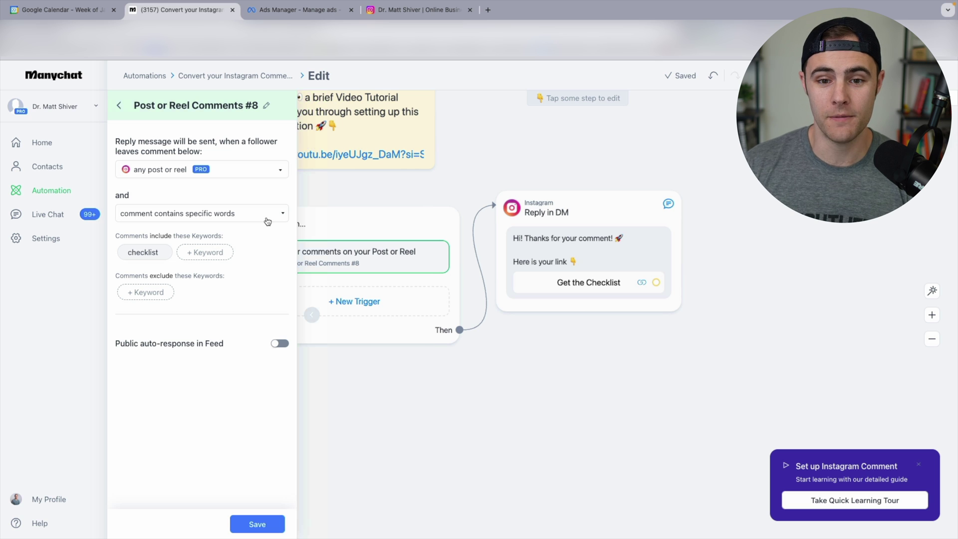
click(216, 168)
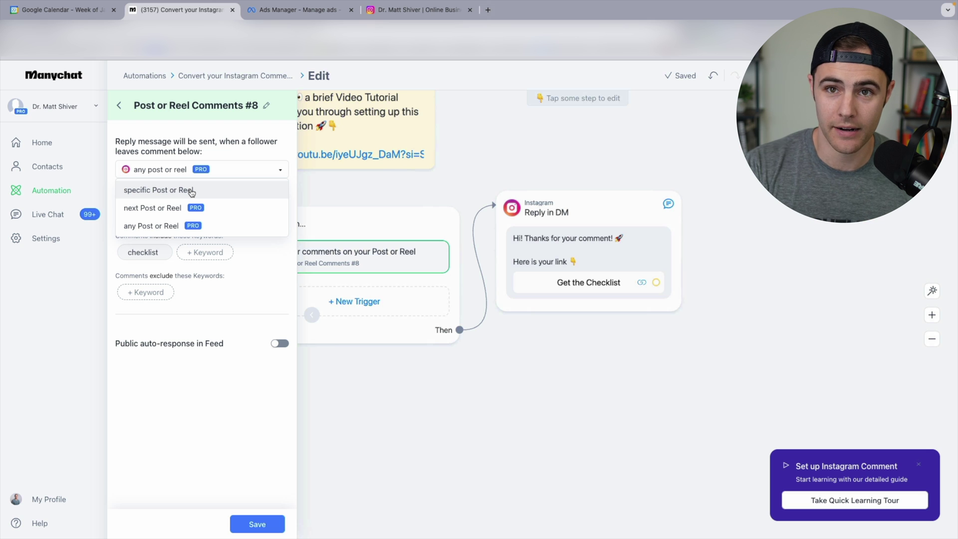
click(165, 227)
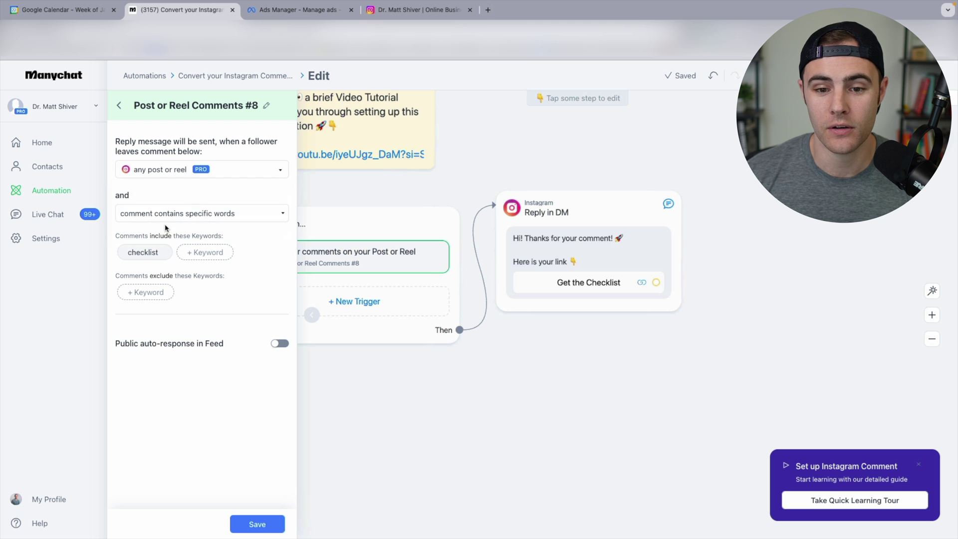
click(159, 252)
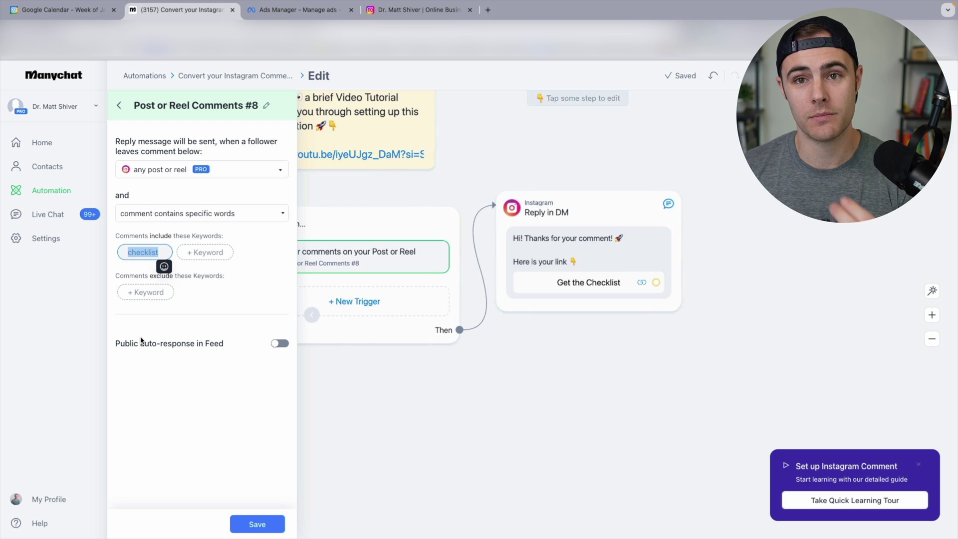
Step: Turn on the public auto-response in feed and add four blank reply fields to the comment trigger
click(278, 343)
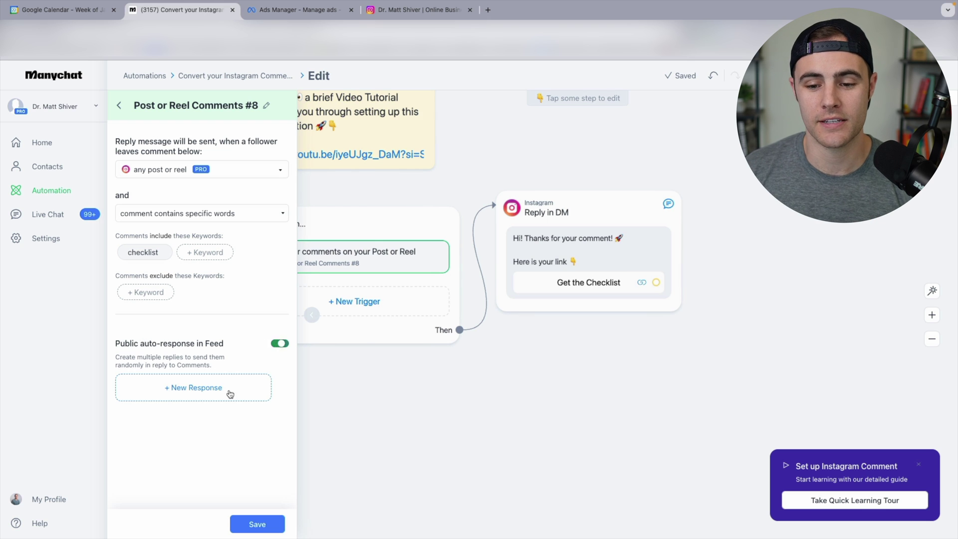
click(174, 400)
click(178, 425)
click(166, 450)
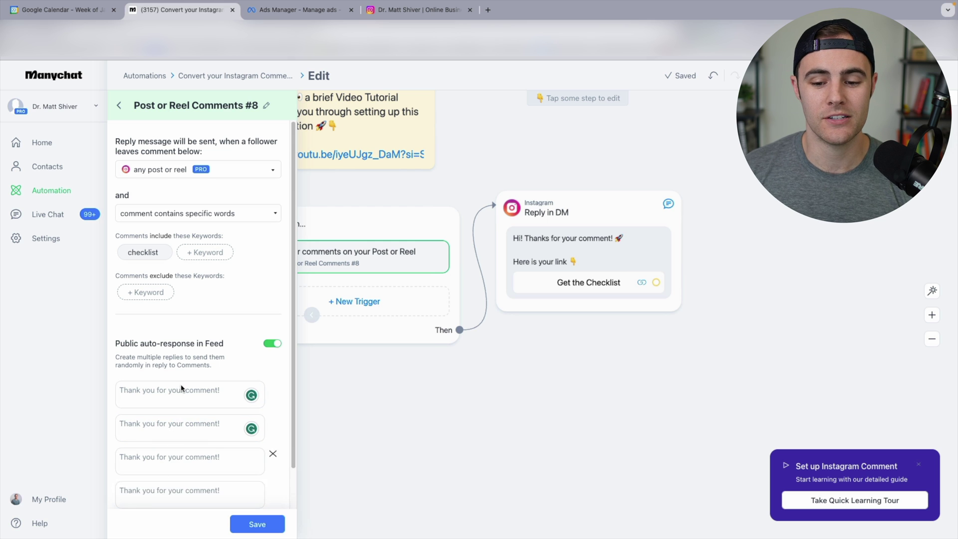
click(162, 483)
scroll(179, 409, down, 2)
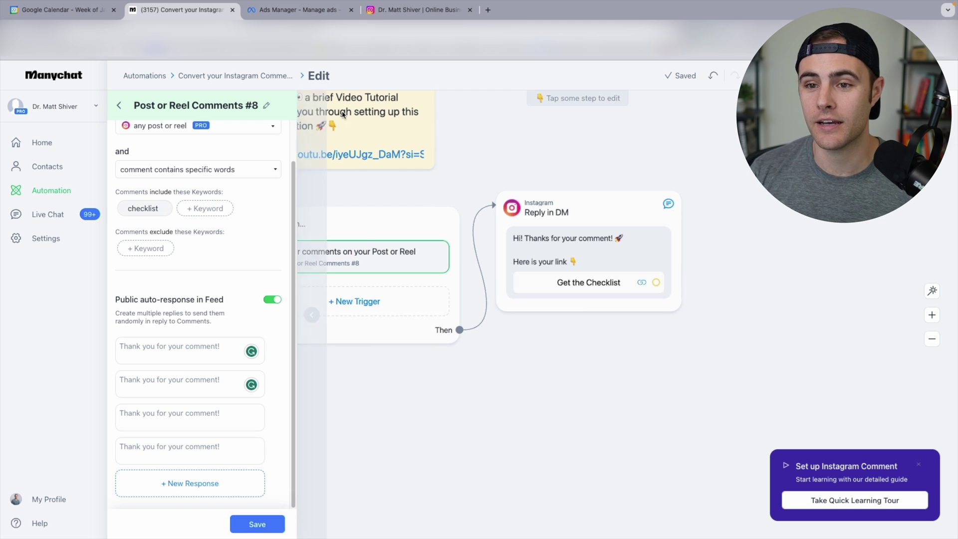
Step: Switch to Instagram and look through the reels on the profile
click(414, 11)
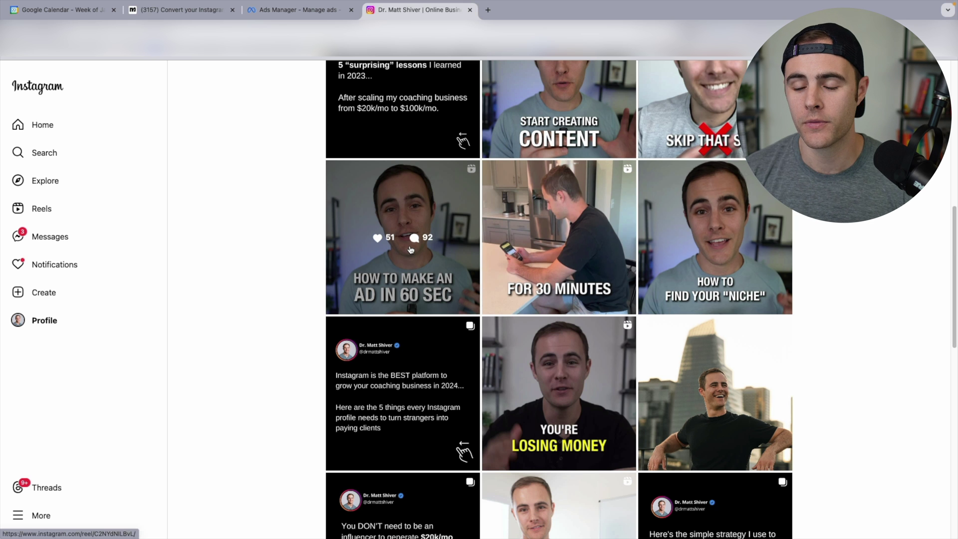
scroll(411, 250, up, 10)
click(527, 310)
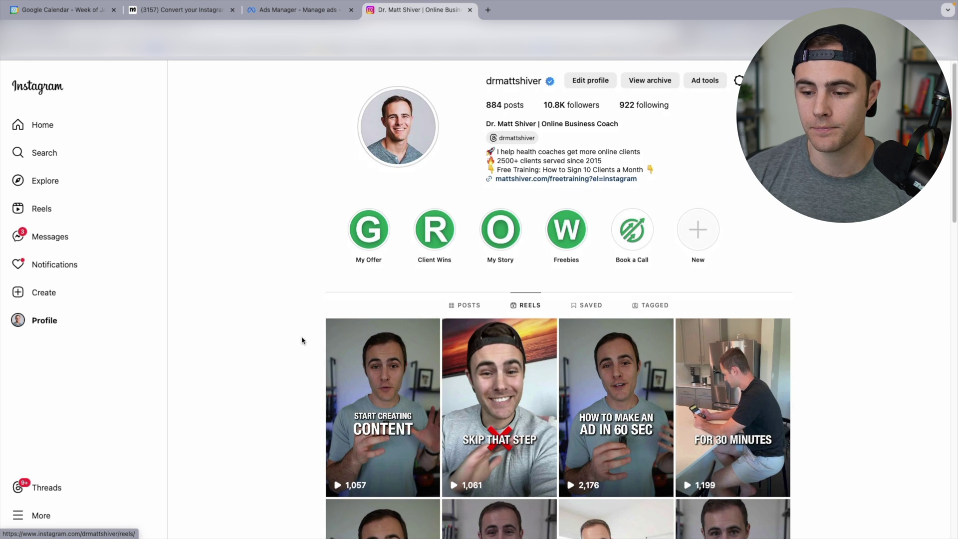
scroll(302, 340, down, 1)
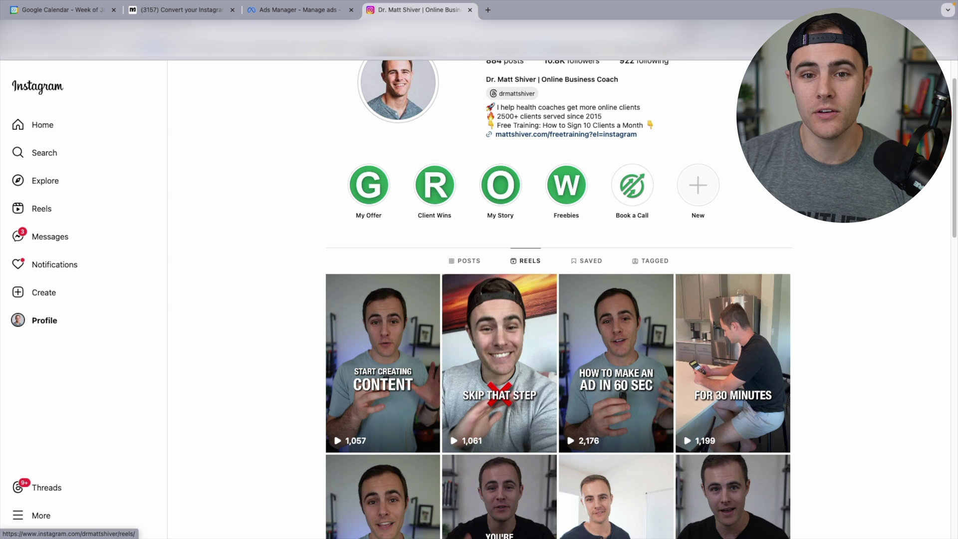
Step: Return to Manychat, discard the unsaved trigger changes, and examine the published Comment - "CANVA" automation's trigger, keywords, public replies and direct message
key(ctrl+2)
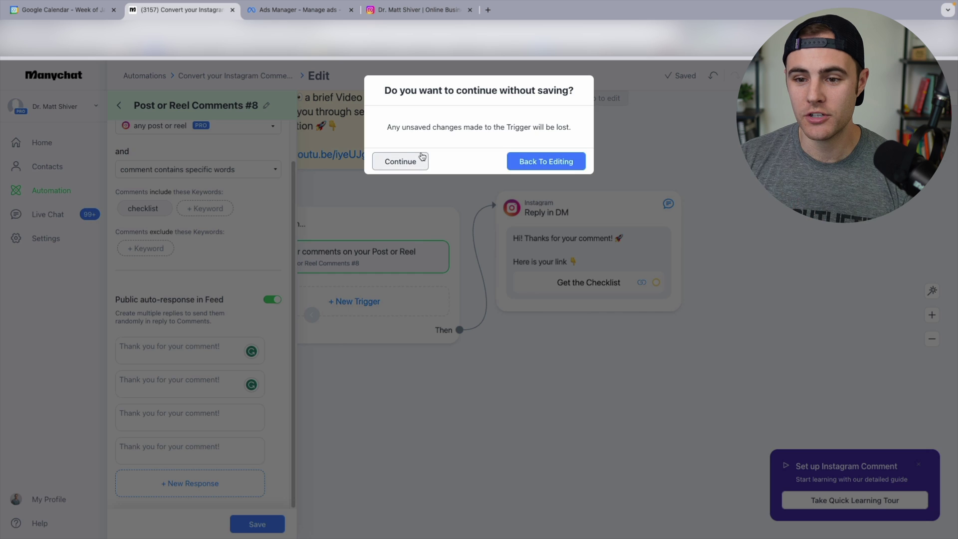
click(402, 160)
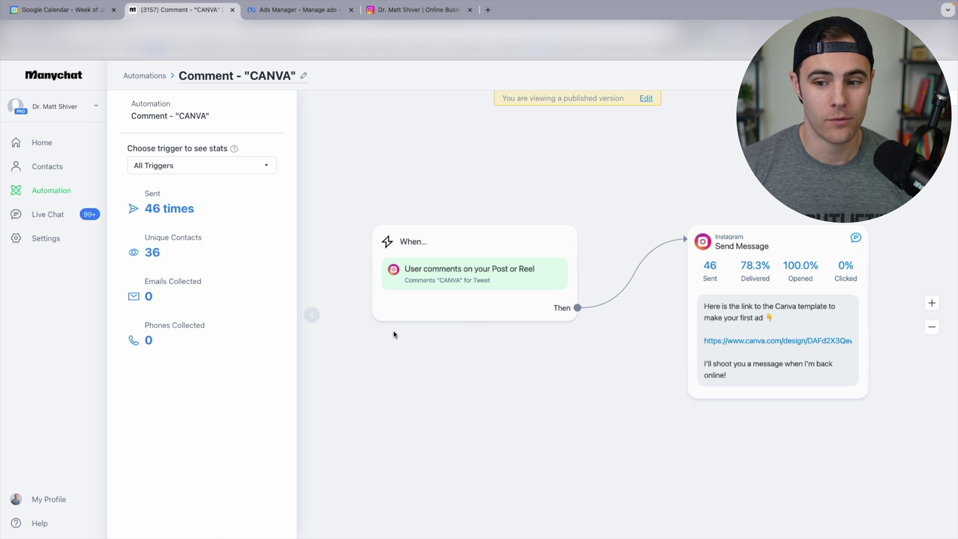
click(439, 283)
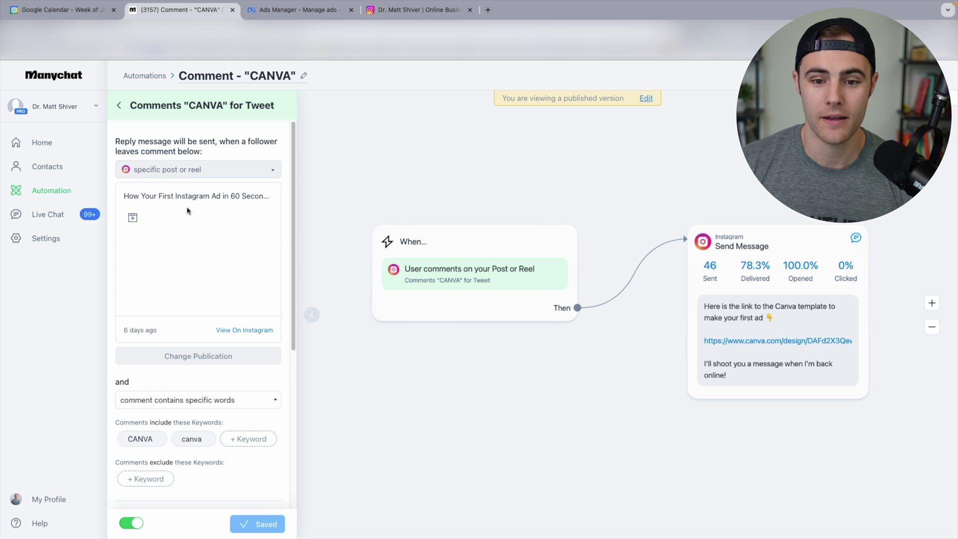
scroll(132, 242, down, 1)
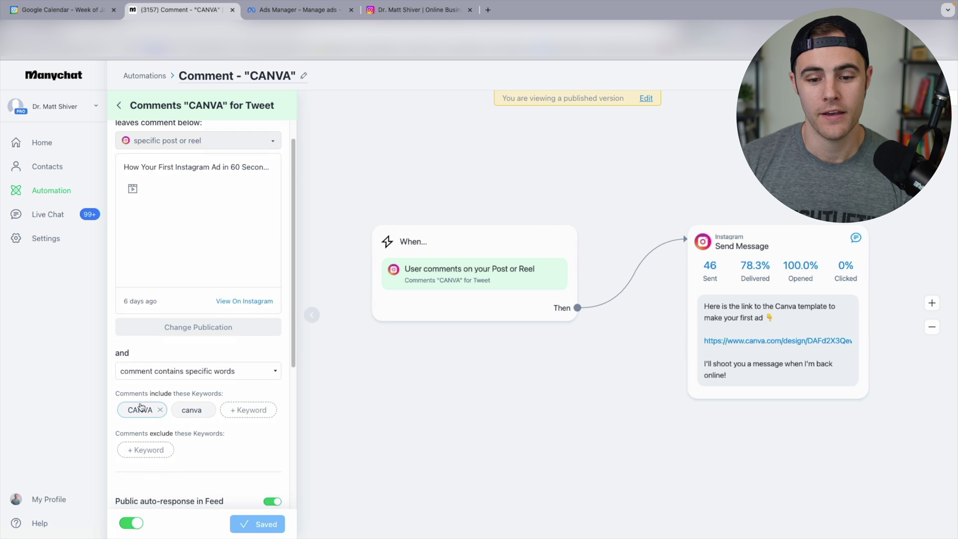
scroll(189, 413, down, 8)
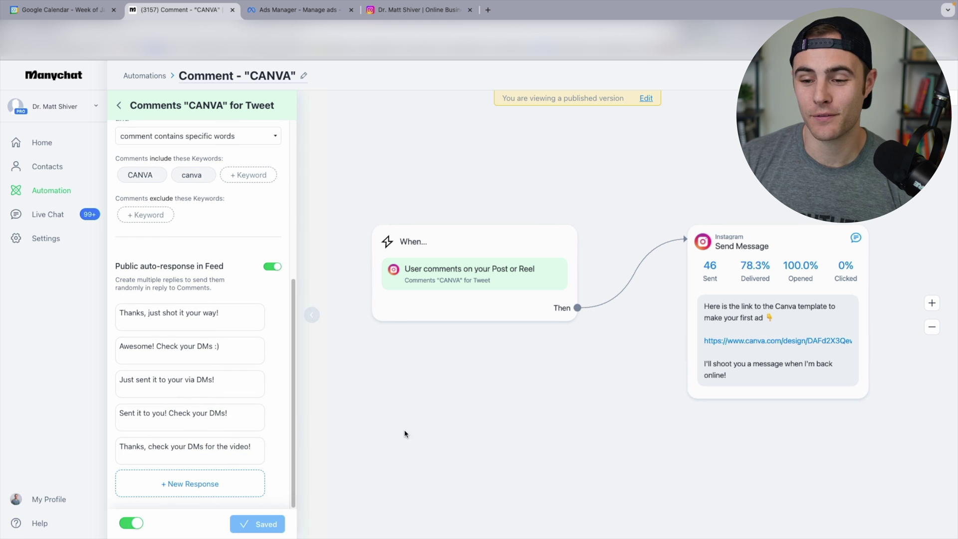
scroll(575, 404, right, 1)
scroll(575, 404, right, 8)
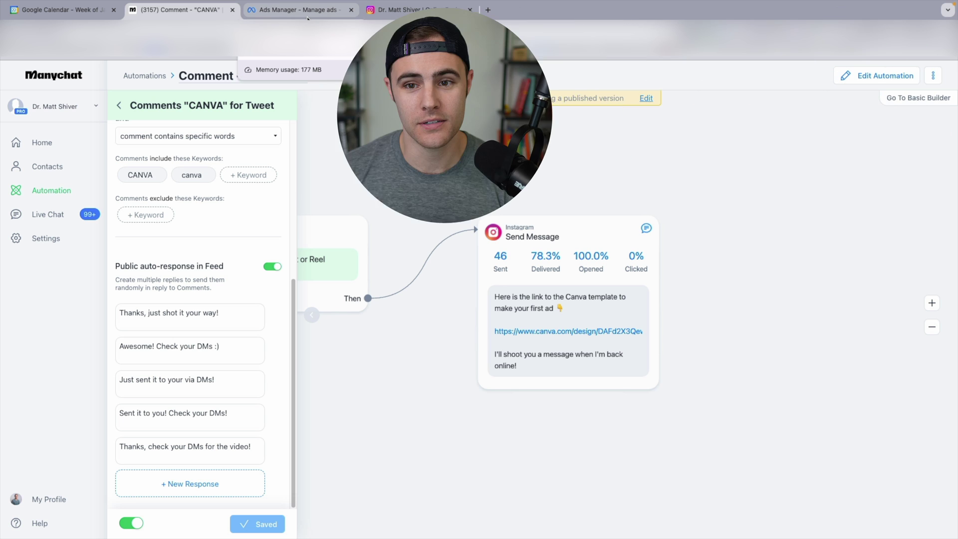
Step: Switch to Ads Manager and examine the message template, primary text and ad setup of Ad 1 - Health Coaches
click(307, 18)
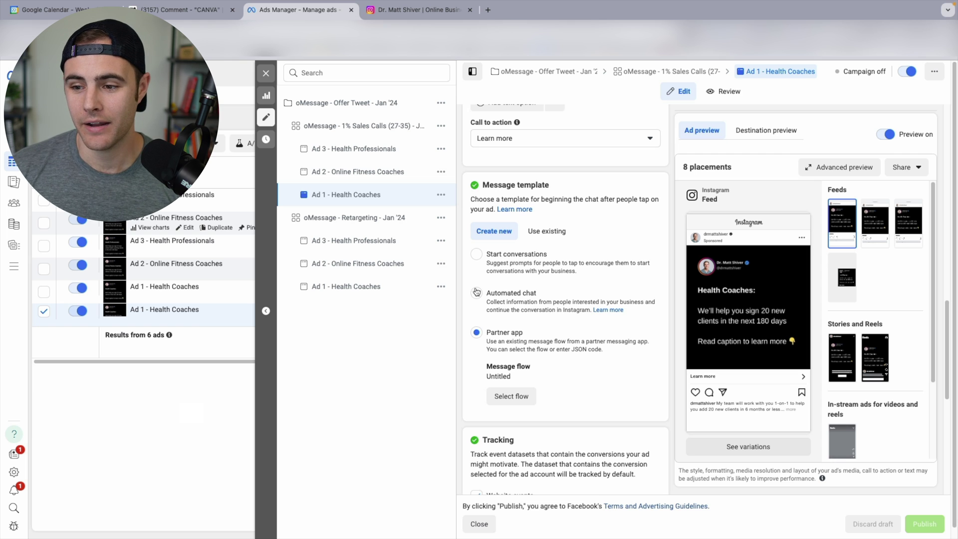
scroll(606, 285, up, 5)
scroll(607, 284, up, 1)
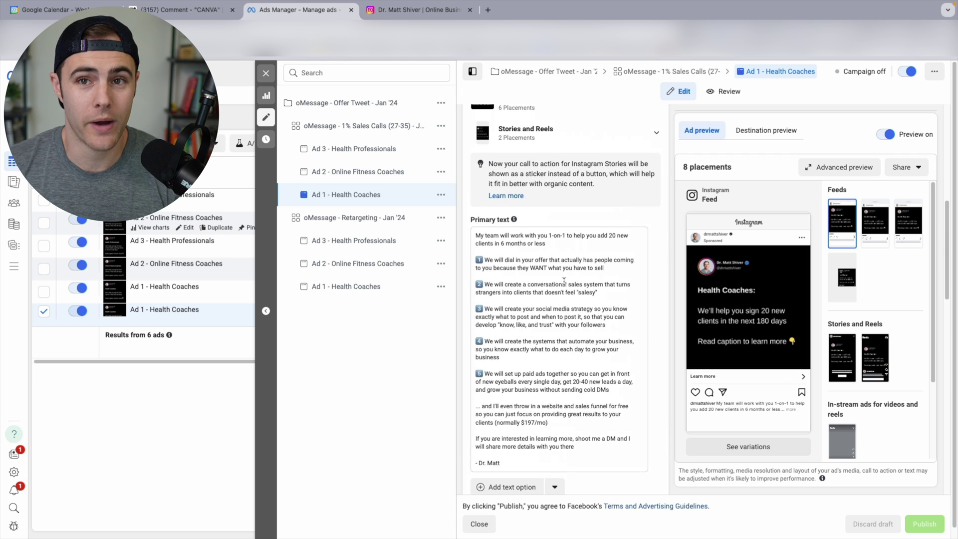
scroll(551, 288, down, 1)
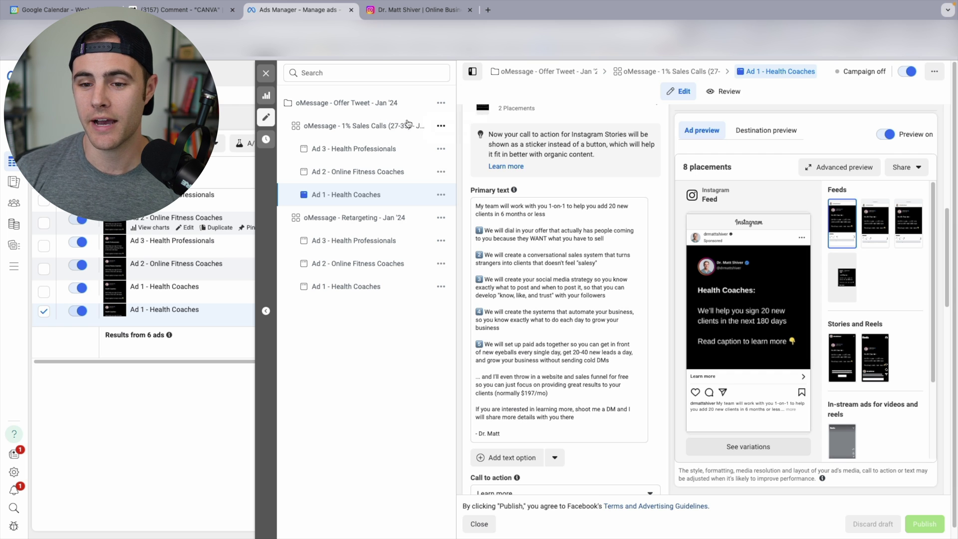
scroll(534, 290, up, 1)
scroll(534, 290, up, 7)
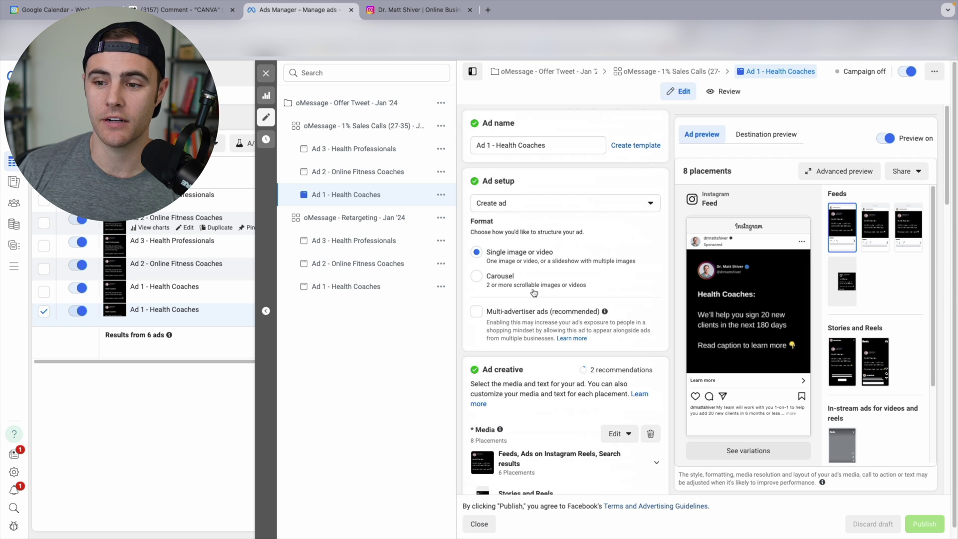
Step: Try the Start conversations message template for Ad 1 - Health Coaches, examine its greeting and suggested questions, and try Automated chat
scroll(549, 312, down, 3)
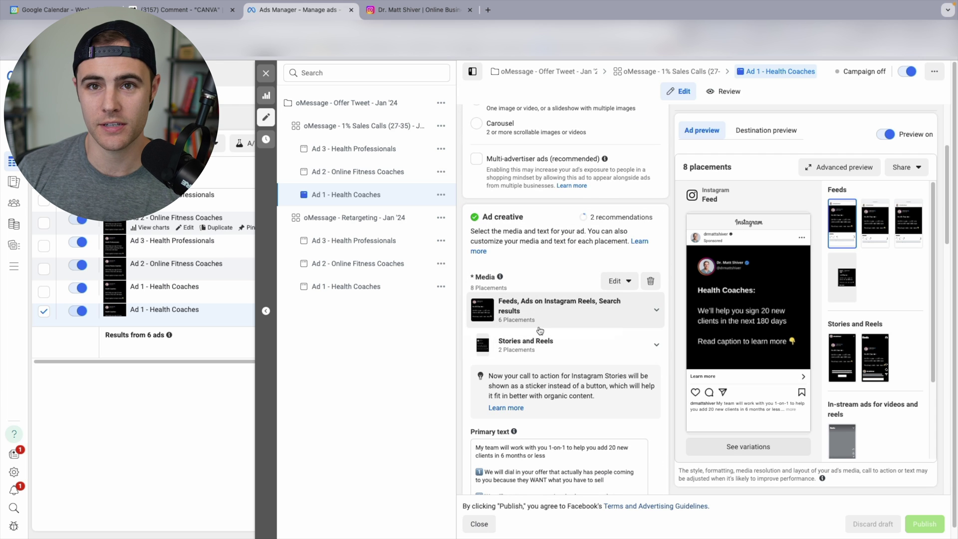
scroll(539, 330, down, 8)
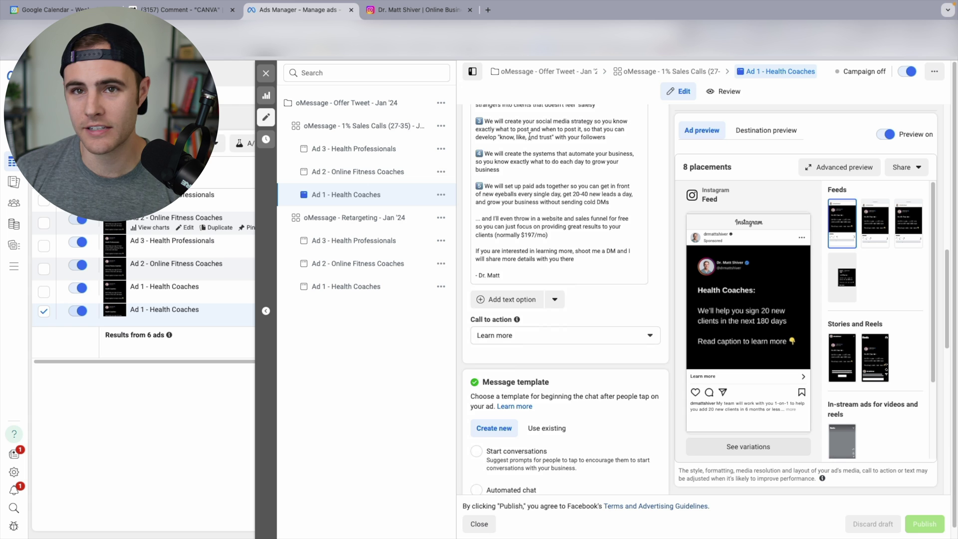
scroll(529, 136, down, 3)
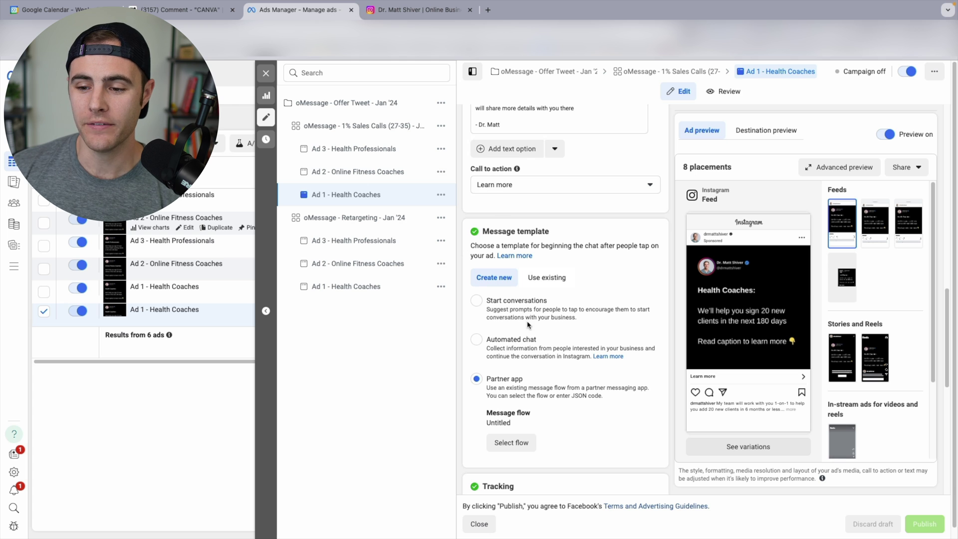
click(477, 301)
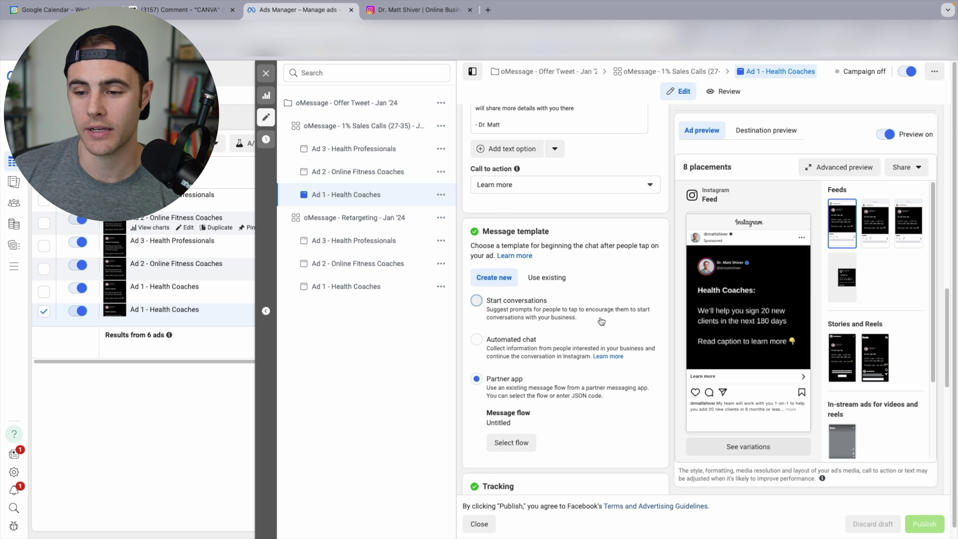
scroll(505, 277, down, 3)
click(505, 271)
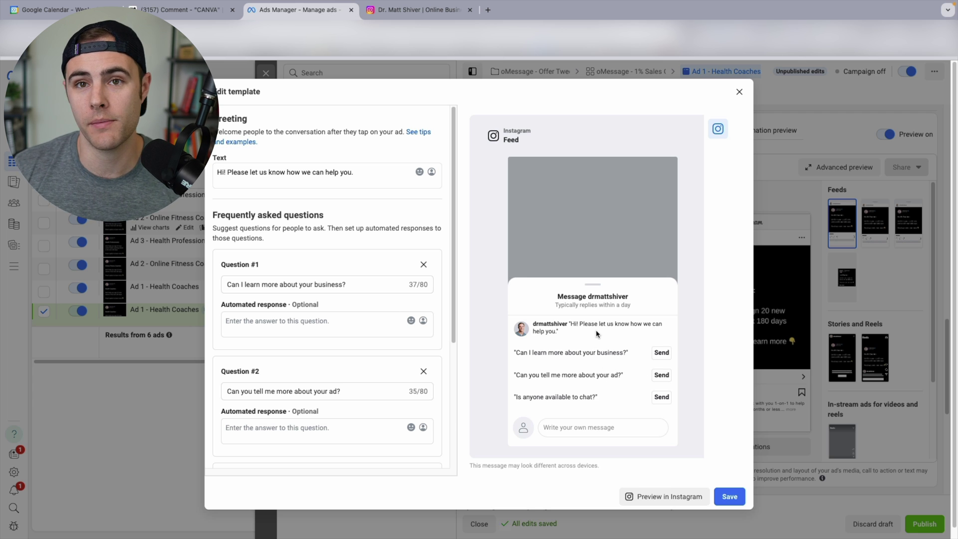
click(739, 91)
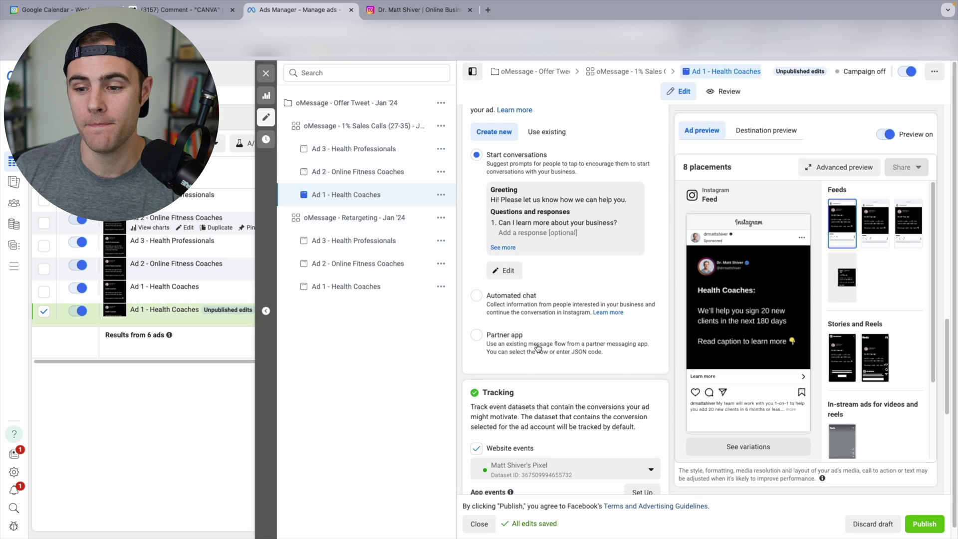
click(477, 294)
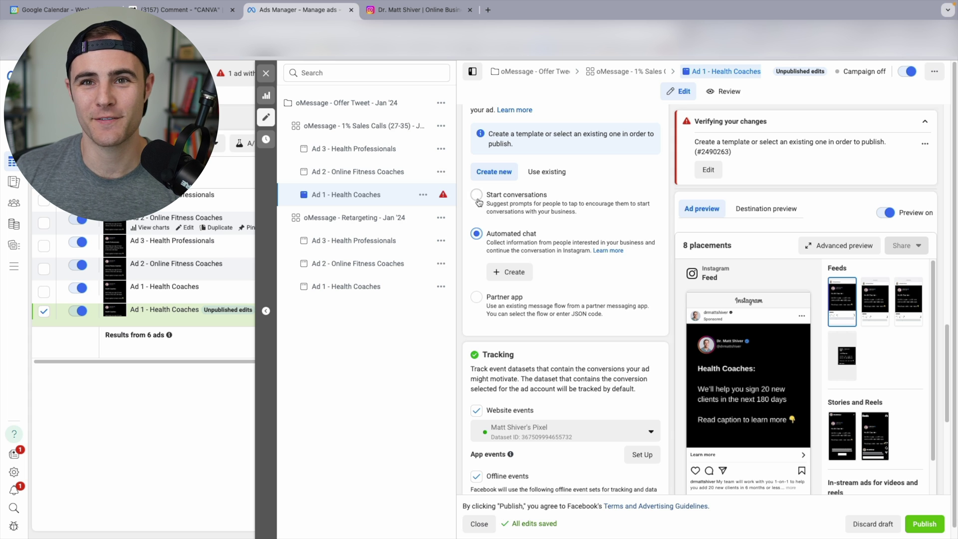
Step: Set the ad's message template to Partner app, select Manychat's Untitled message flow, and read its message preview
click(476, 297)
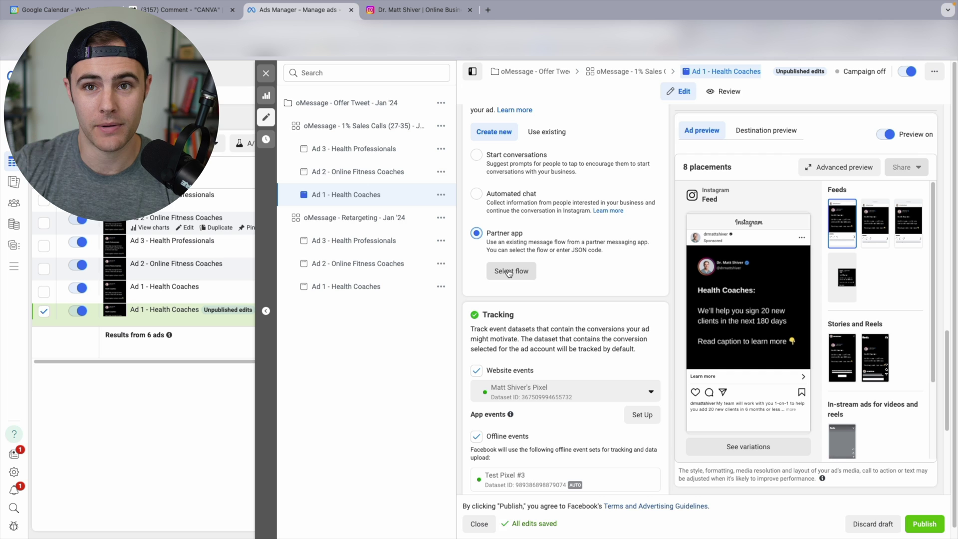
click(510, 271)
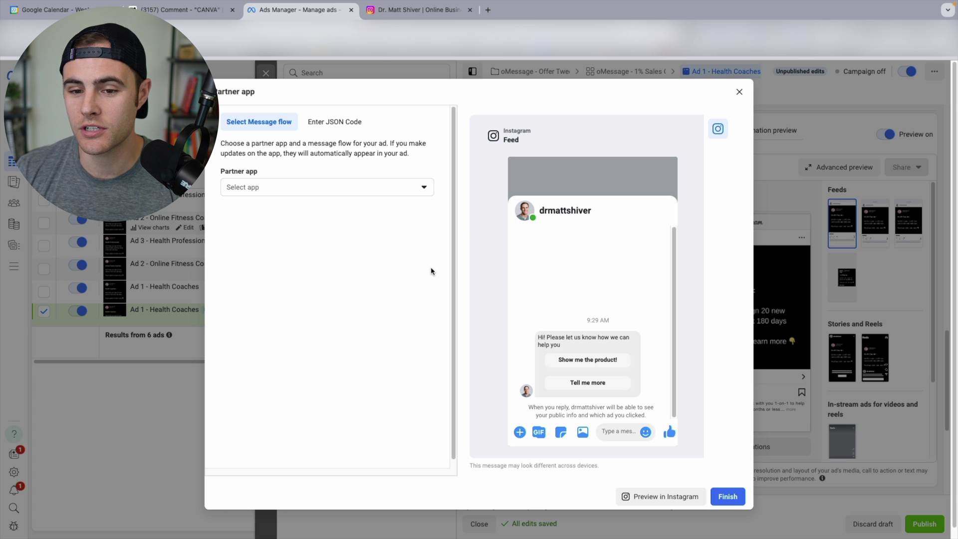
click(333, 187)
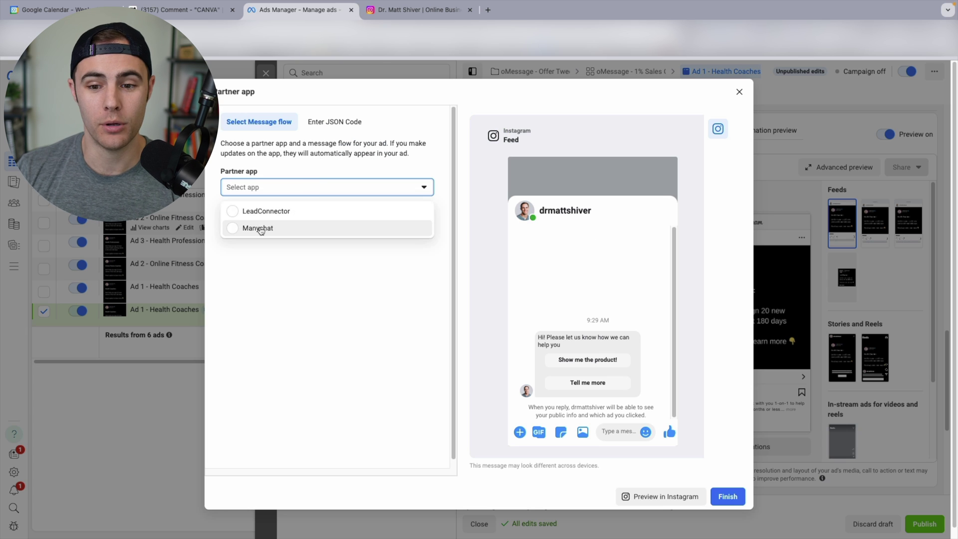
click(234, 228)
click(291, 229)
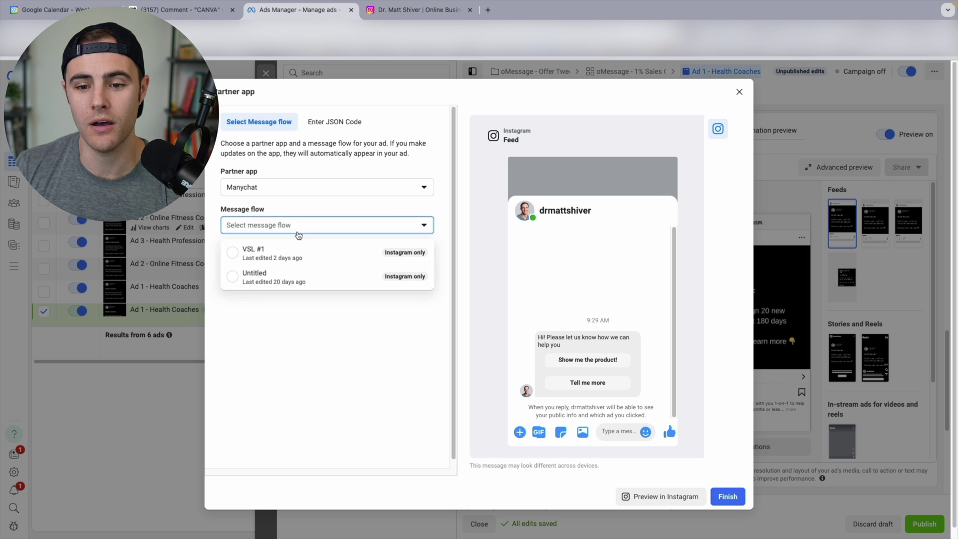
click(234, 274)
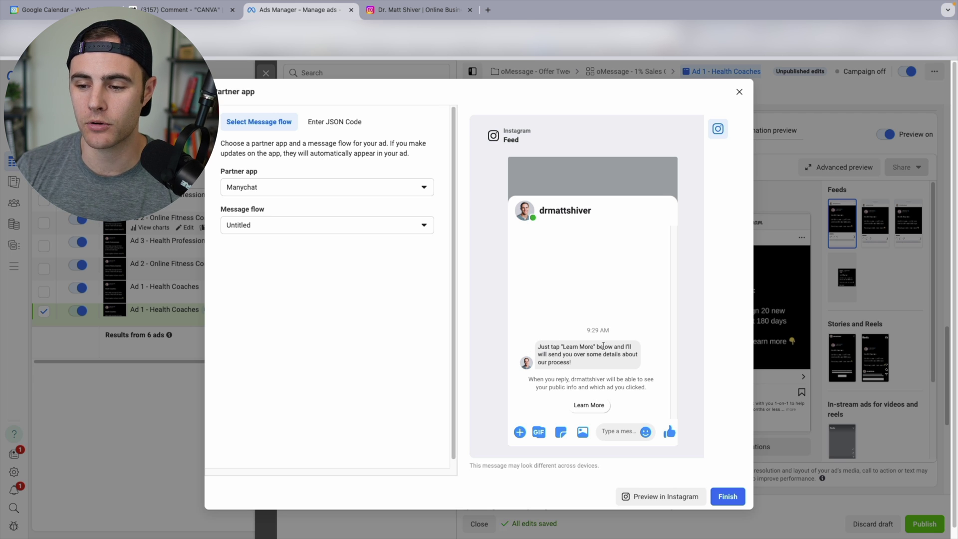
drag(538, 355, 638, 355)
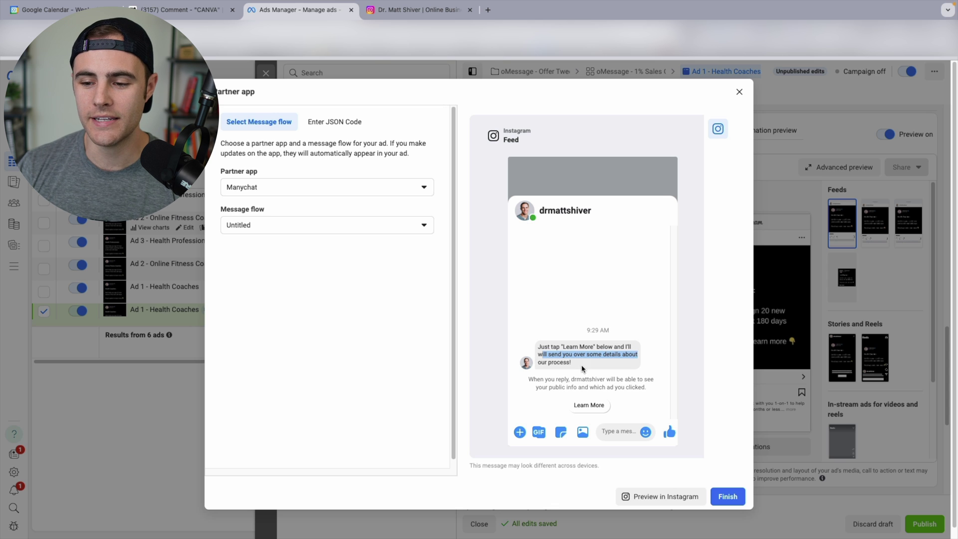
click(581, 387)
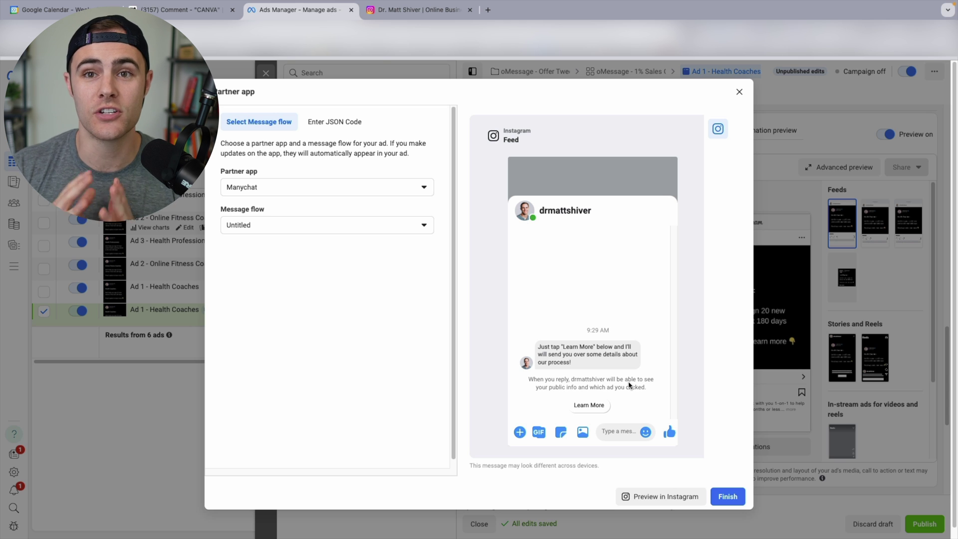
Step: Switch to Manychat, open the Direct Ad -> Home Page VSL automation, and examine its Instagram ad trigger
key(ctrl+shift+Tab)
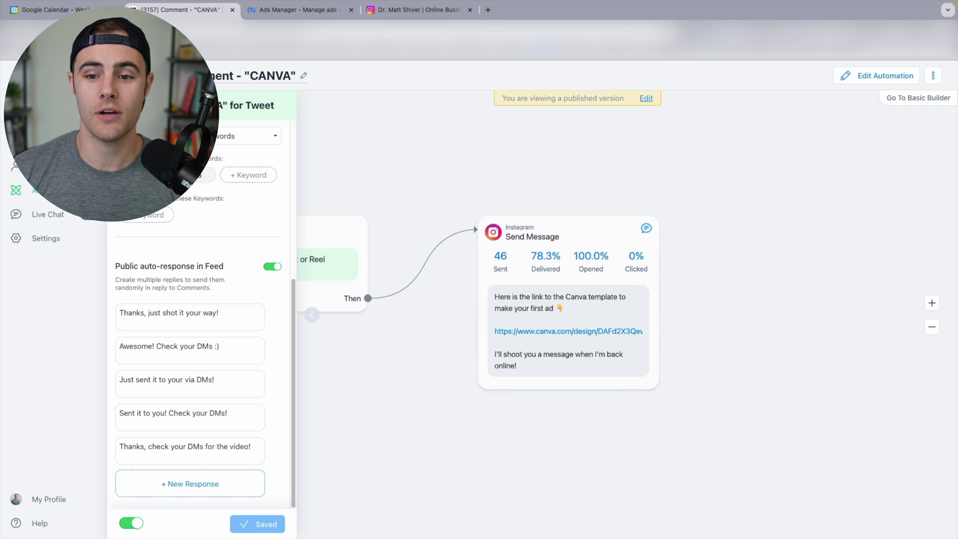
click(47, 190)
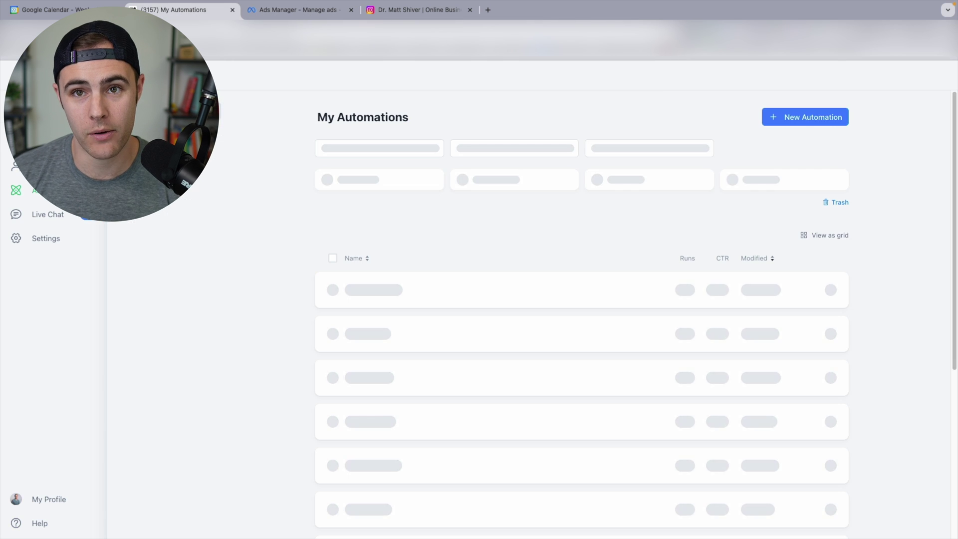
click(388, 459)
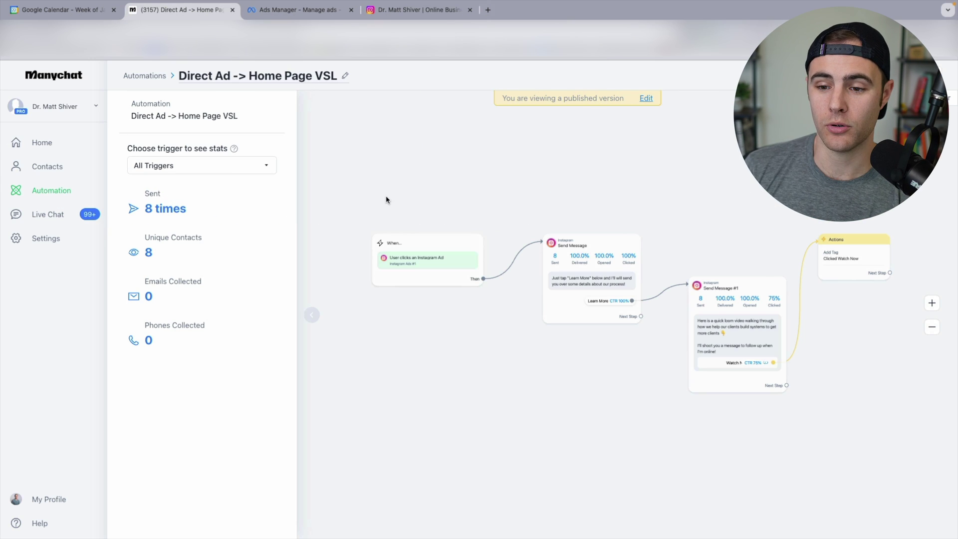
click(419, 259)
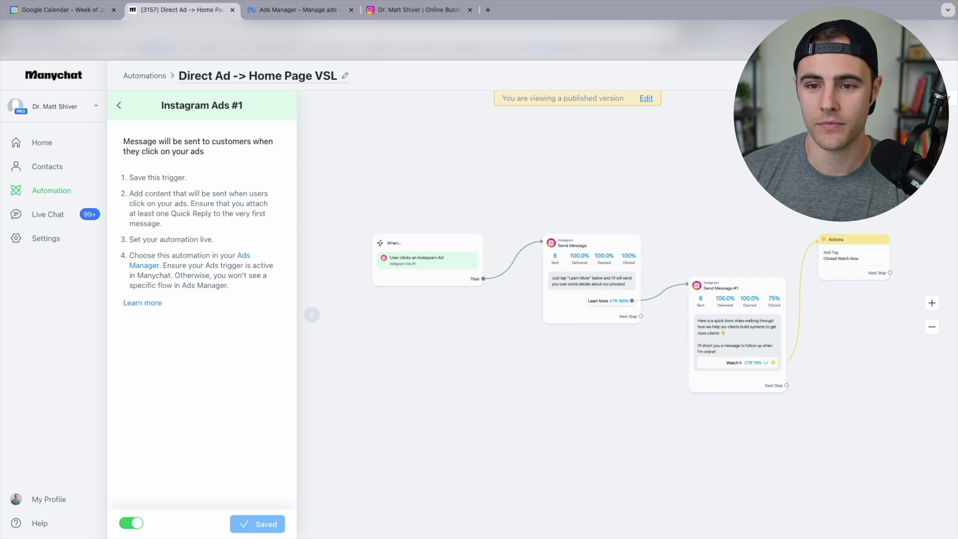
Step: Compare the message flow selected in Ads Manager with the Manychat automation's trigger, first message and Learn More reply
click(299, 9)
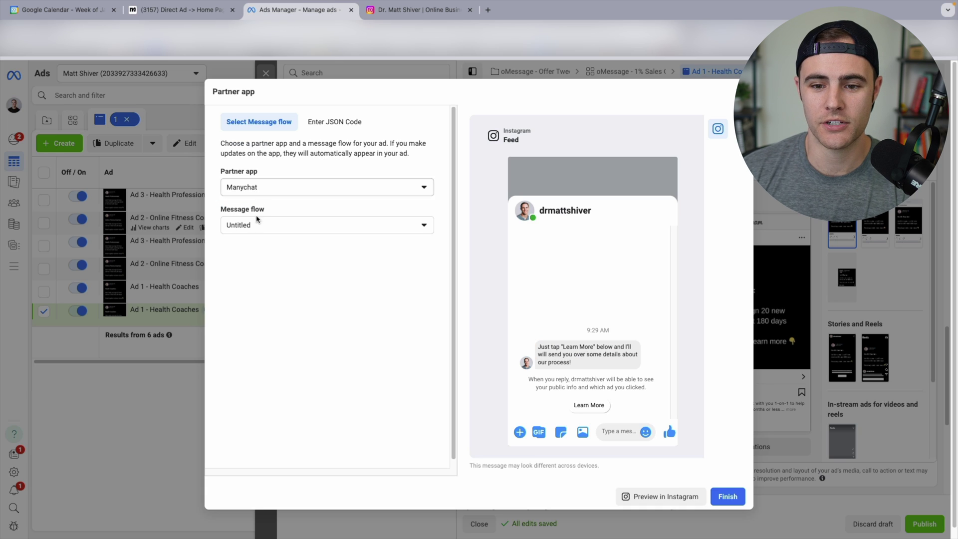
click(185, 10)
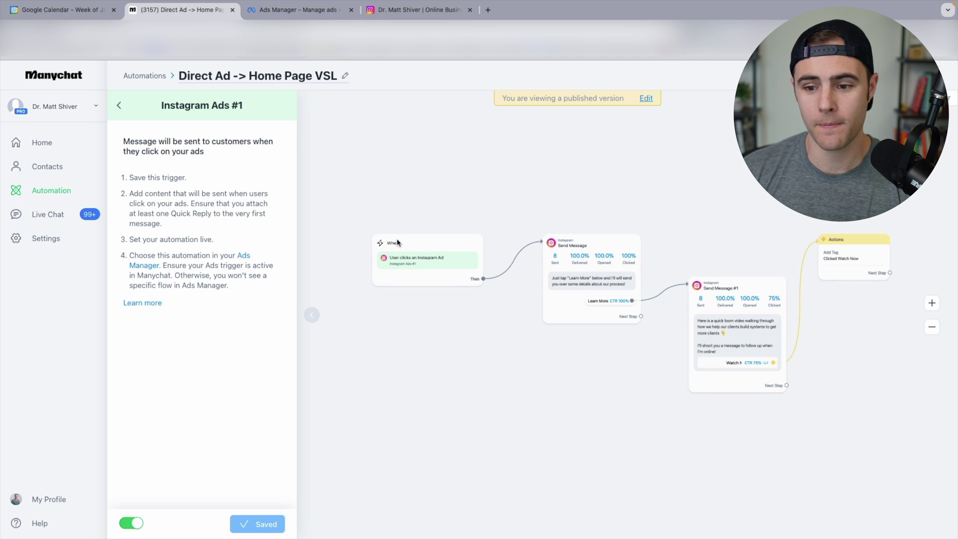
click(576, 281)
drag(569, 305, 512, 293)
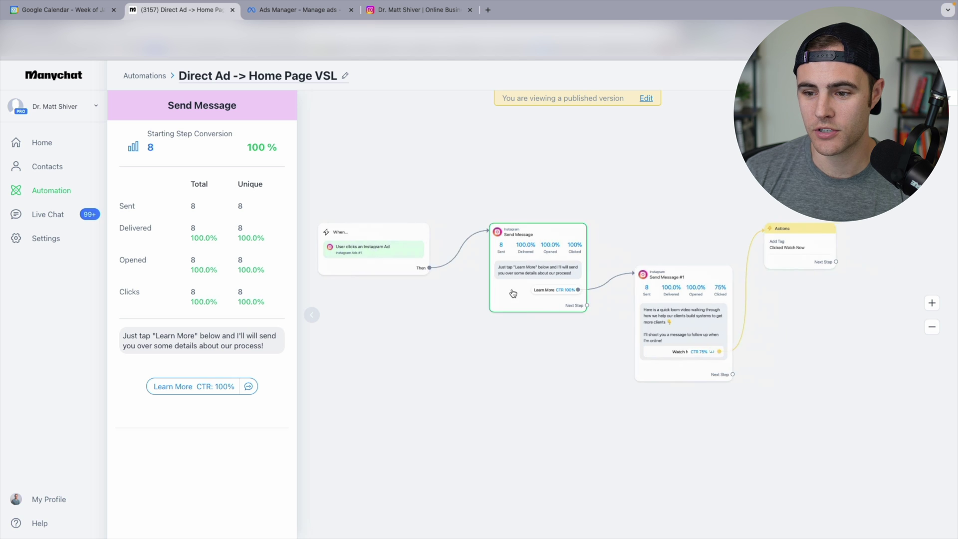
scroll(569, 280, up, 5)
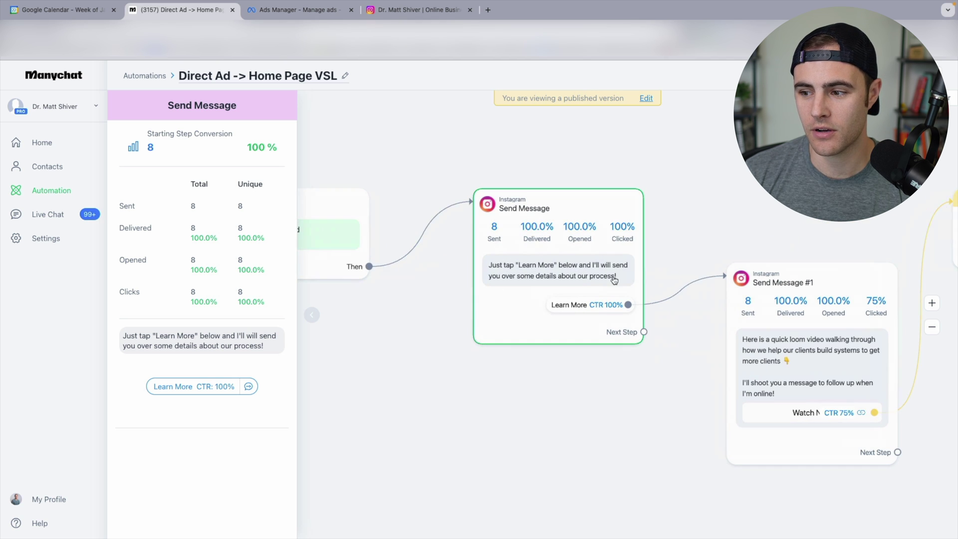
scroll(572, 280, right, 2)
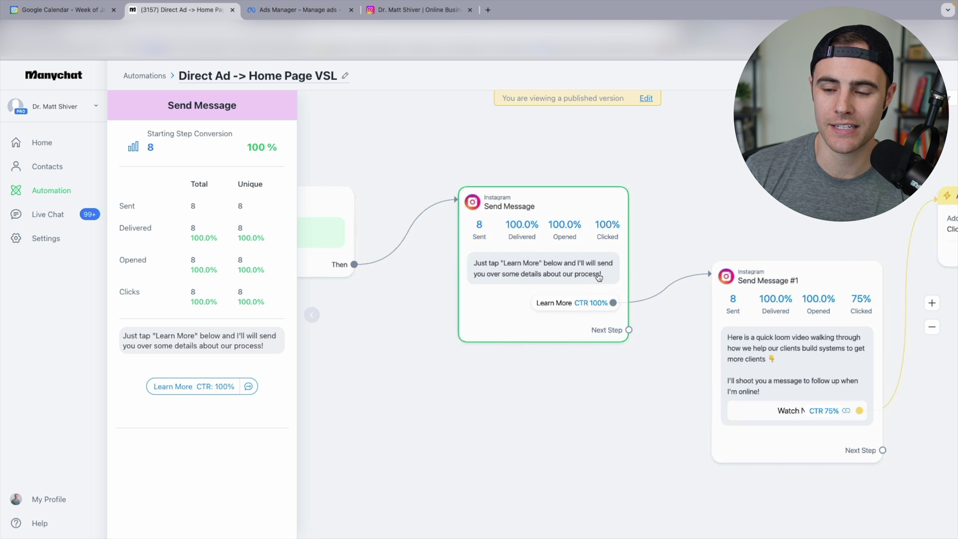
key(ctrl+Tab)
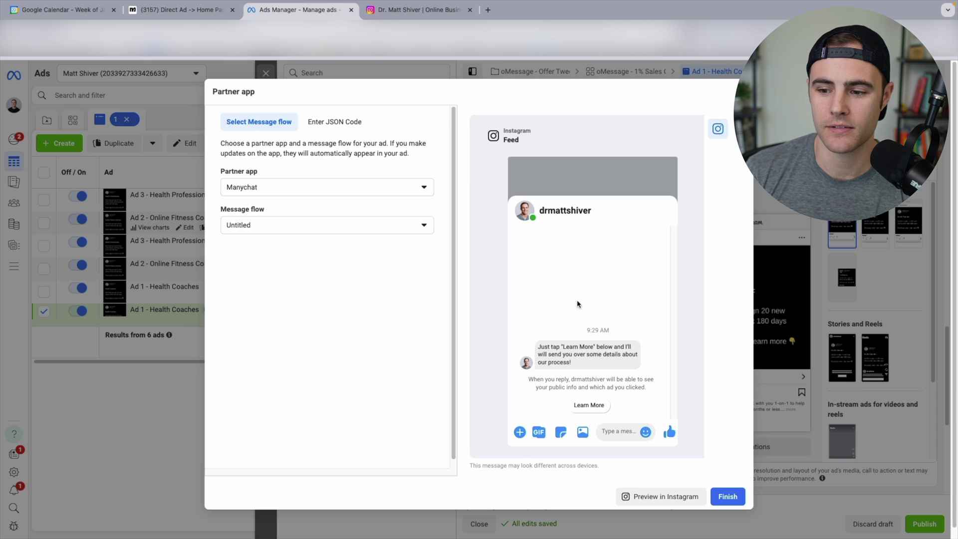
Step: Return to Manychat and examine the Watch Now link statistics in Send Message #1 and the contacts who clicked it
key(ctrl+shift+Tab)
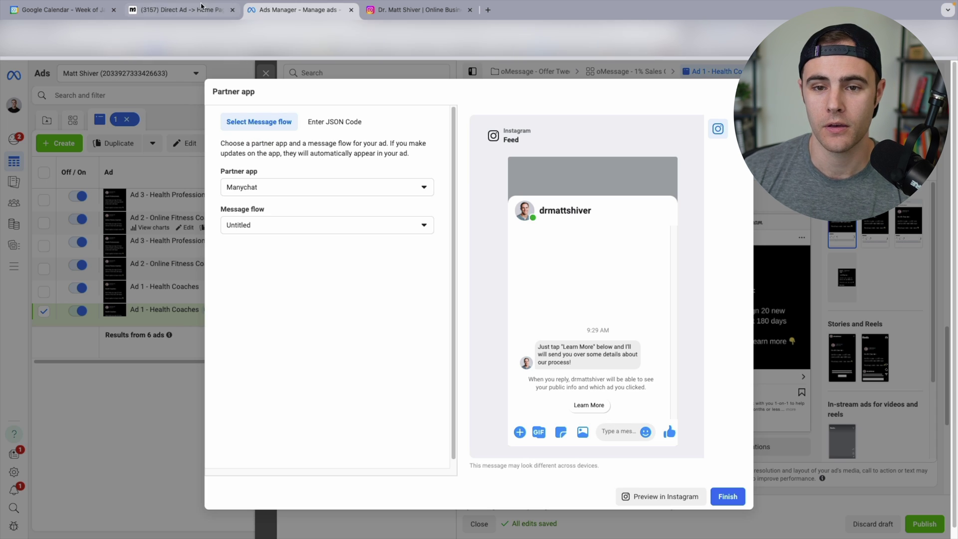
scroll(649, 381, right, 5)
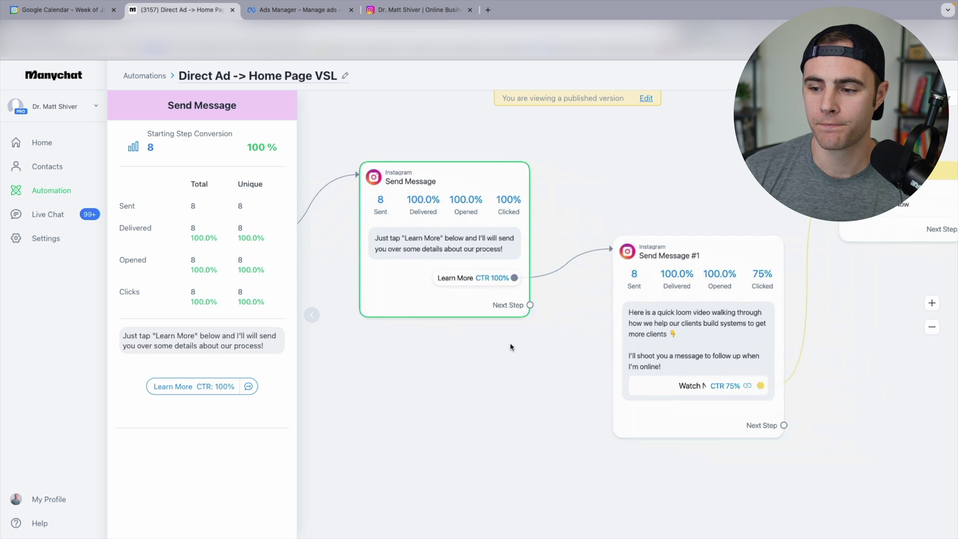
scroll(731, 348, right, 1)
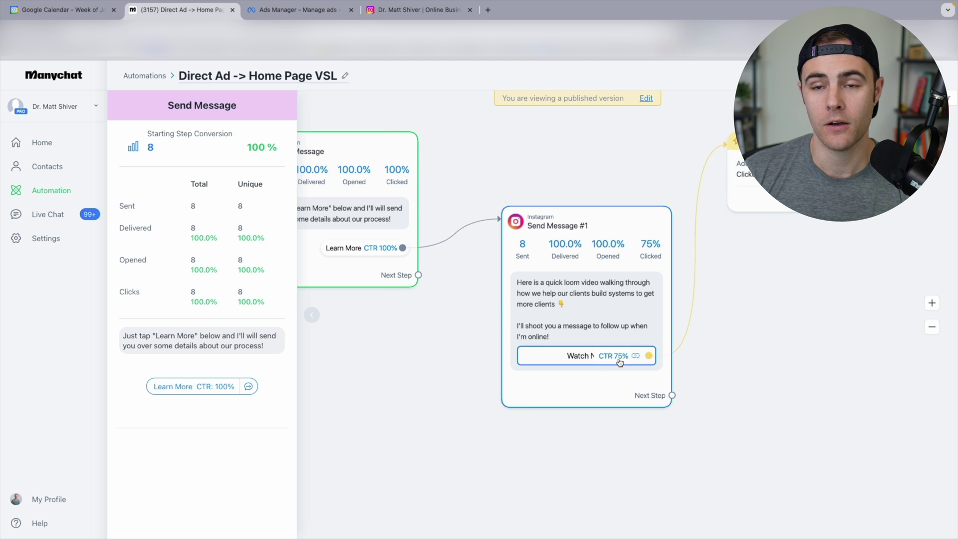
mouse_move(620, 361)
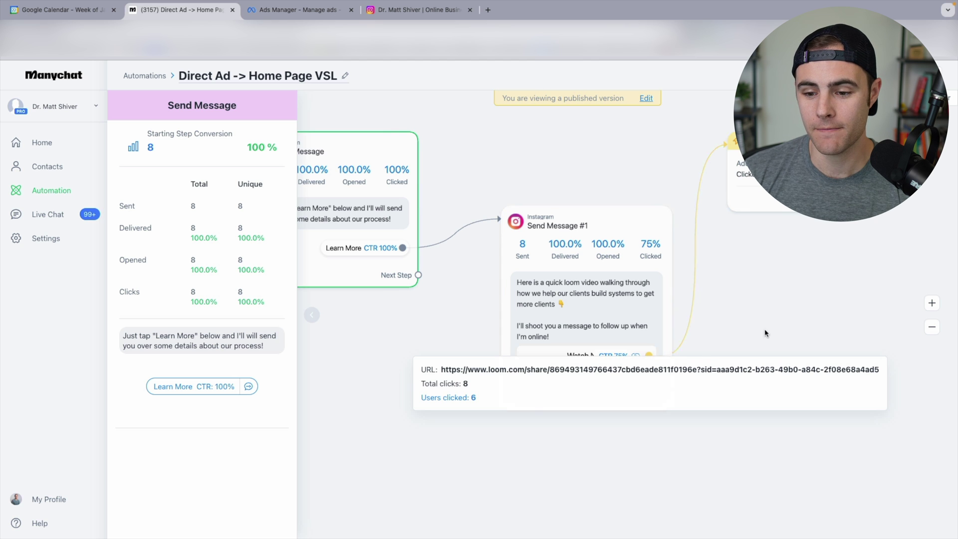
click(463, 399)
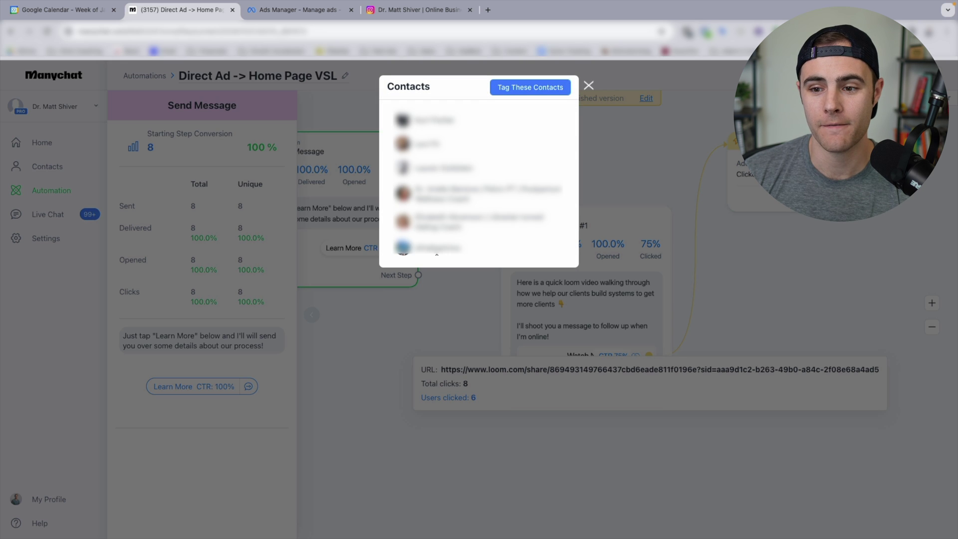
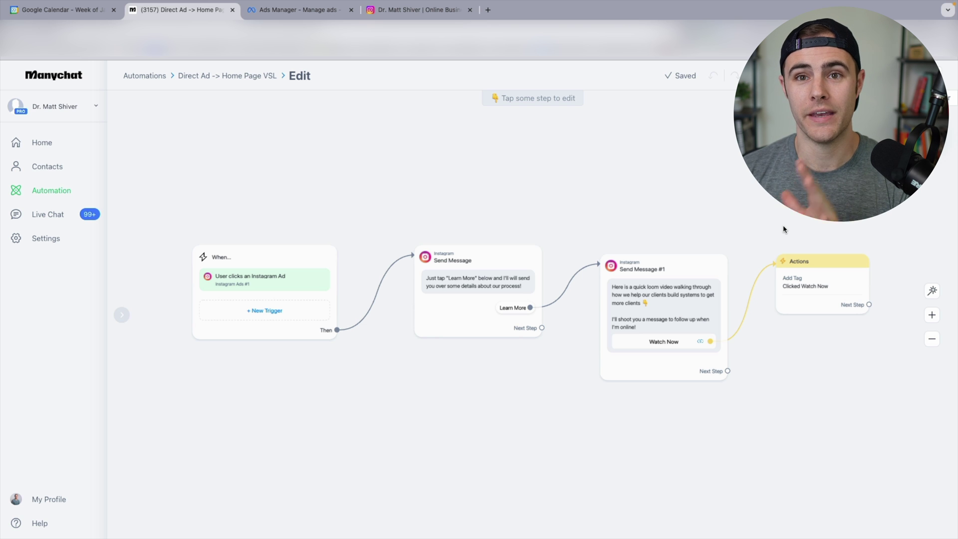
Step: Add an Instagram message as the next step after Send Message #1 and upload an audio file to it
drag(789, 218, 662, 222)
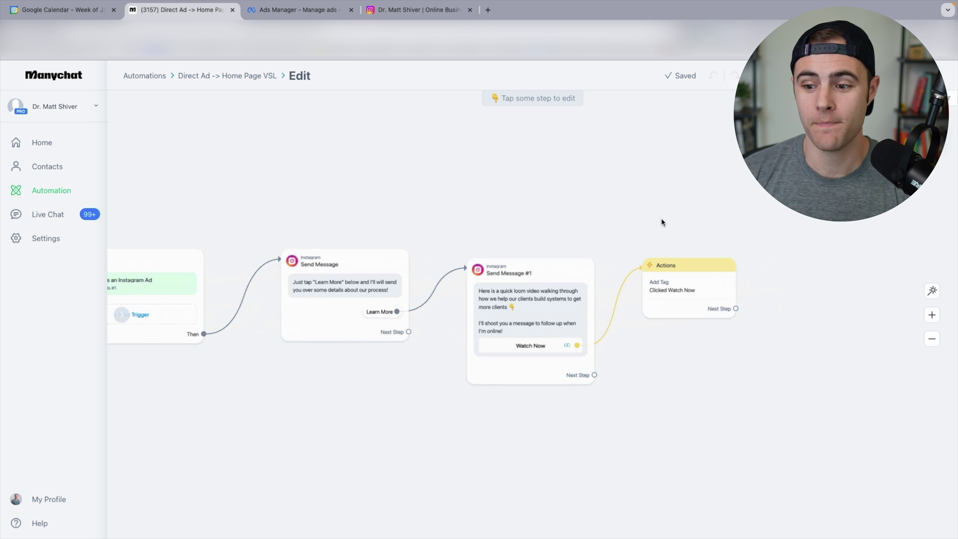
drag(594, 375, 792, 355)
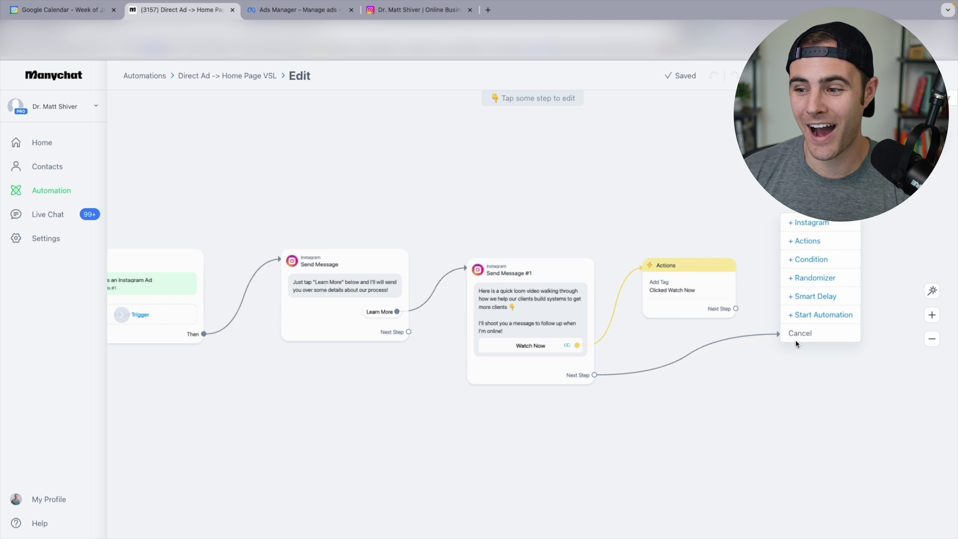
click(812, 223)
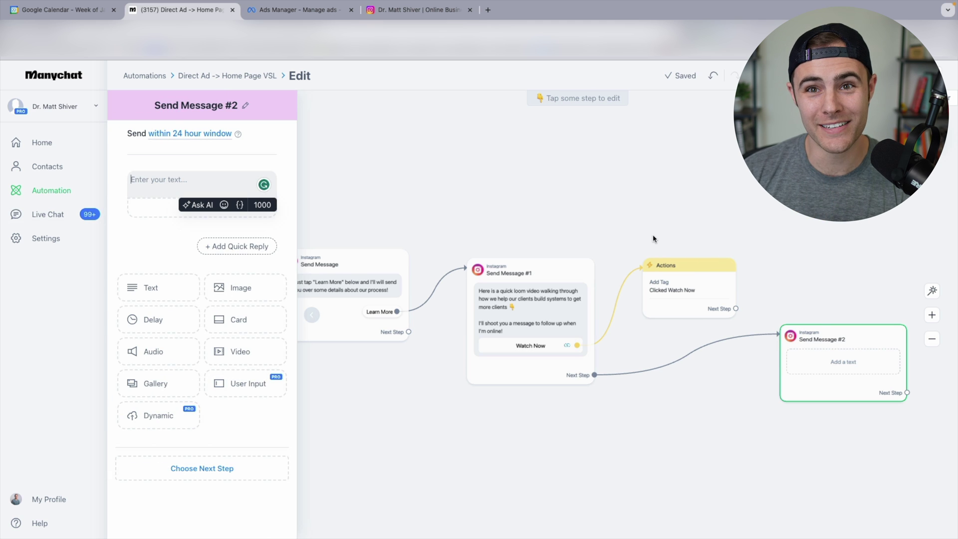
click(161, 344)
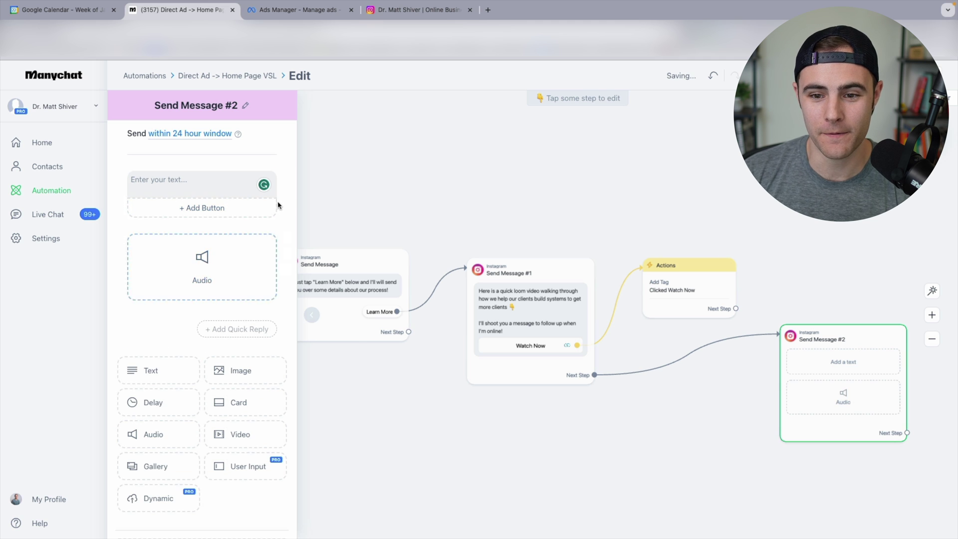
click(202, 267)
key(Return)
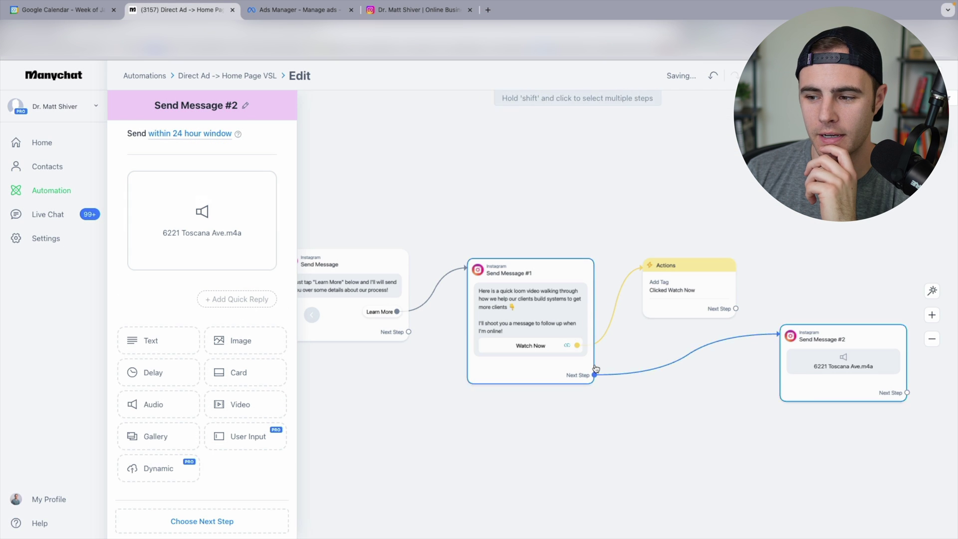
Step: Place the Send Message #2 audio step above the Actions step and preview the flow through its Learn More and Watch Now replies
drag(819, 354, 711, 184)
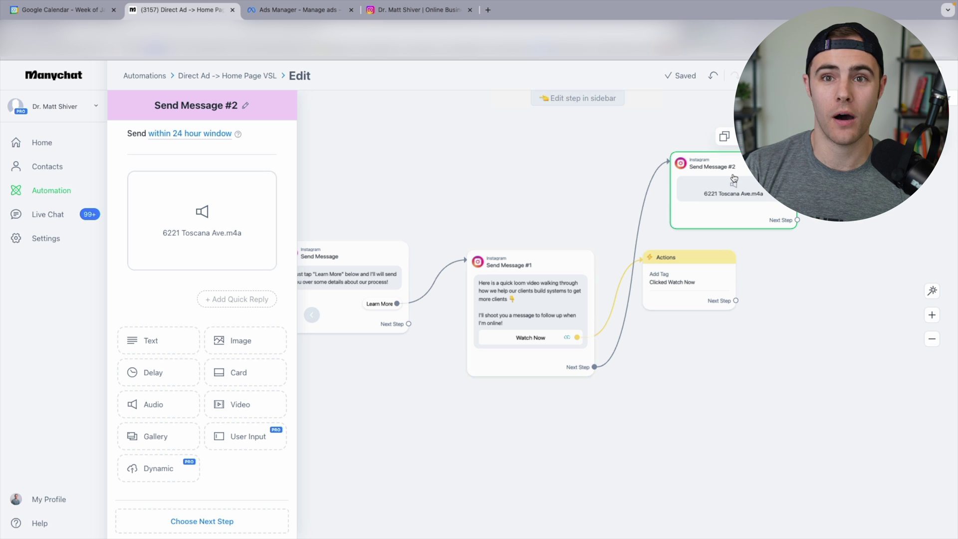
key(Escape)
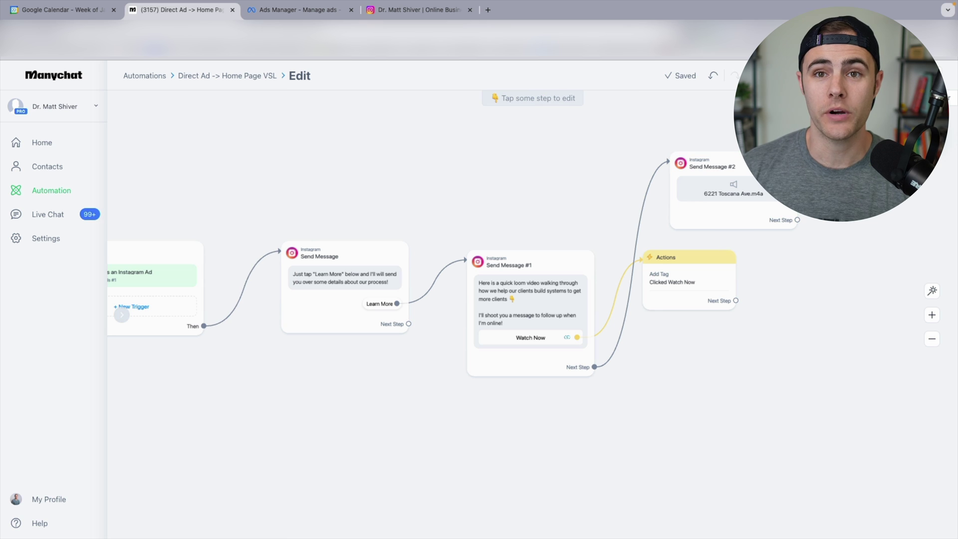
click(808, 77)
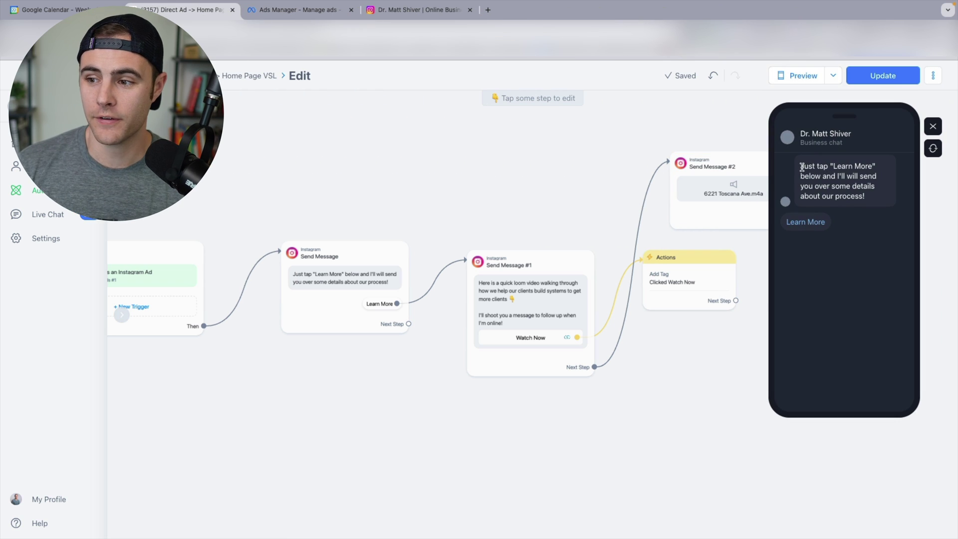
click(298, 10)
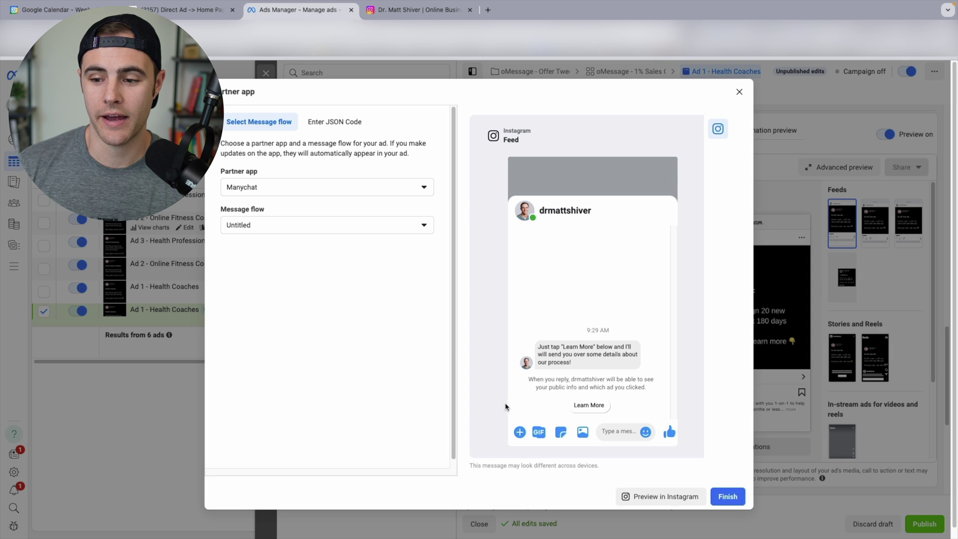
click(205, 10)
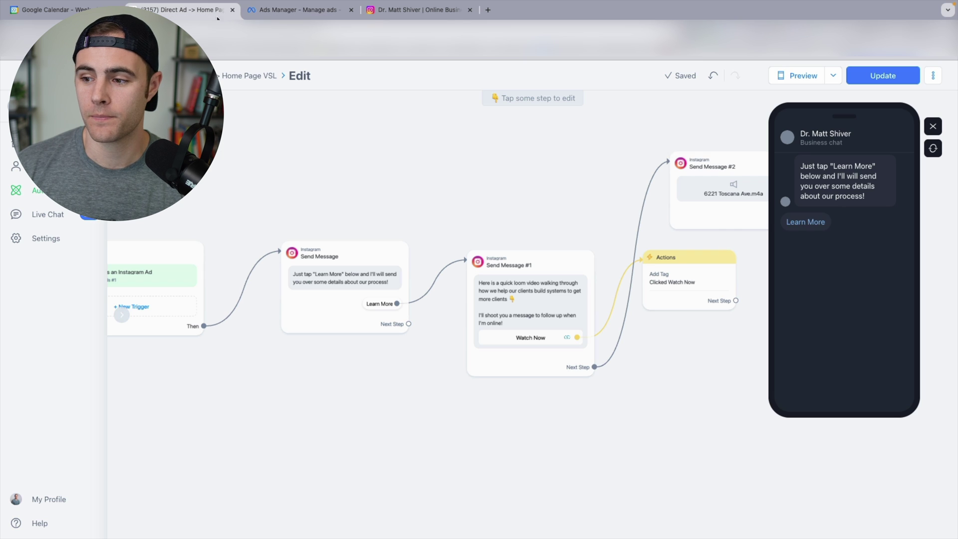
click(818, 223)
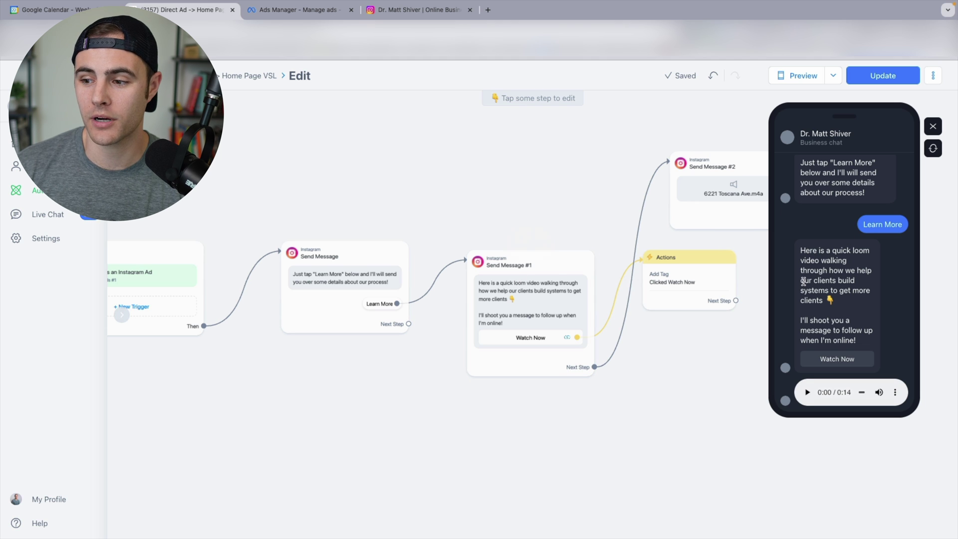
click(842, 360)
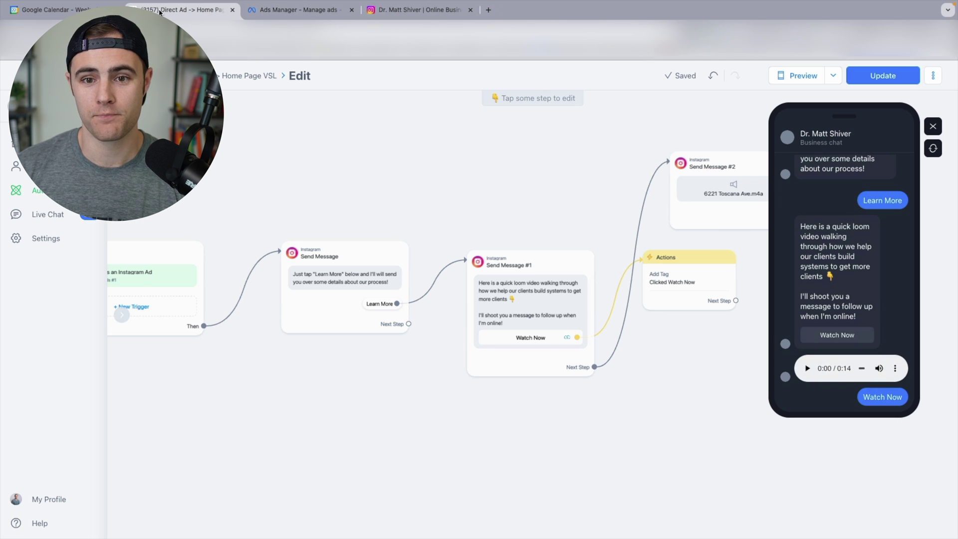
Step: Switch to the Instagram chat and examine the masterclass link message and the audio message that follows it
click(350, 10)
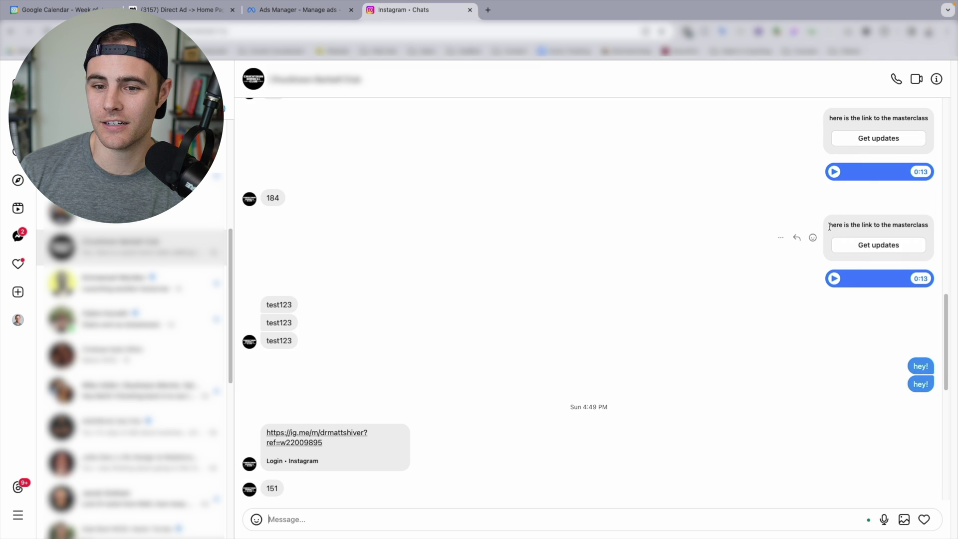
drag(831, 220, 935, 223)
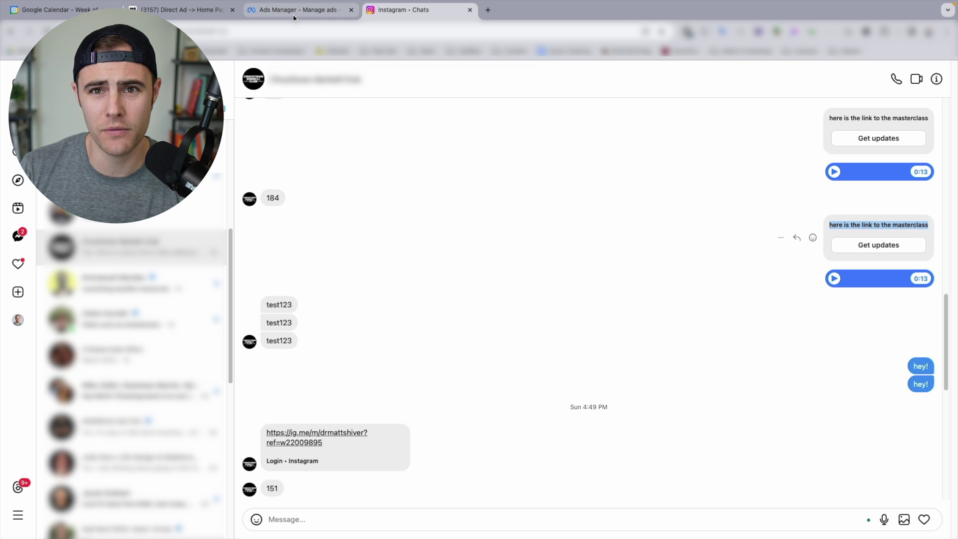
Step: Return to Manychat, close the flow preview and delete the Send Message #2 audio step
click(202, 11)
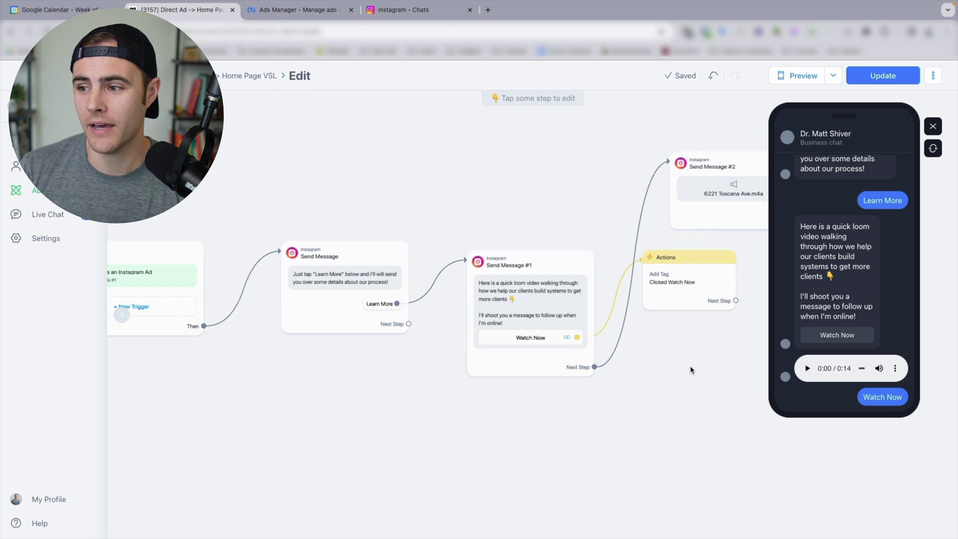
click(932, 126)
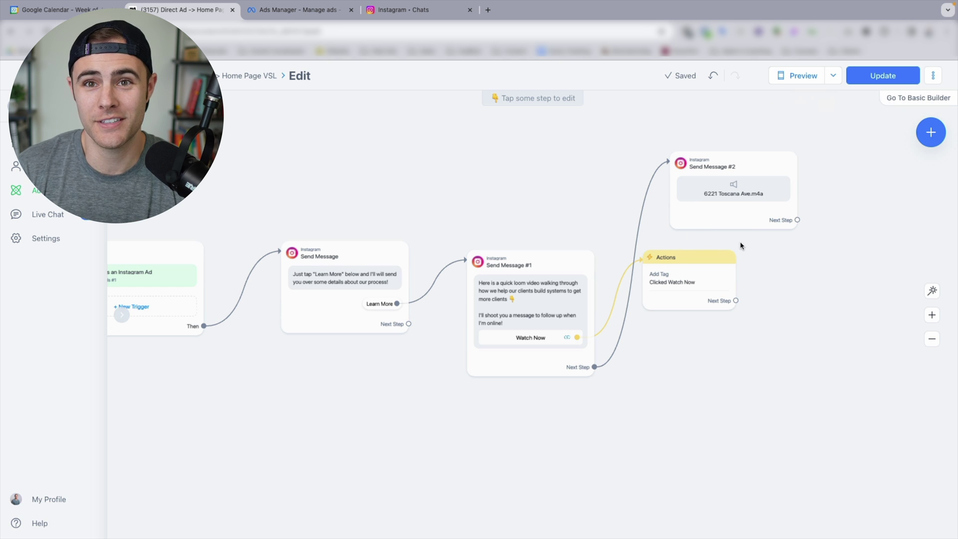
mouse_move(711, 178)
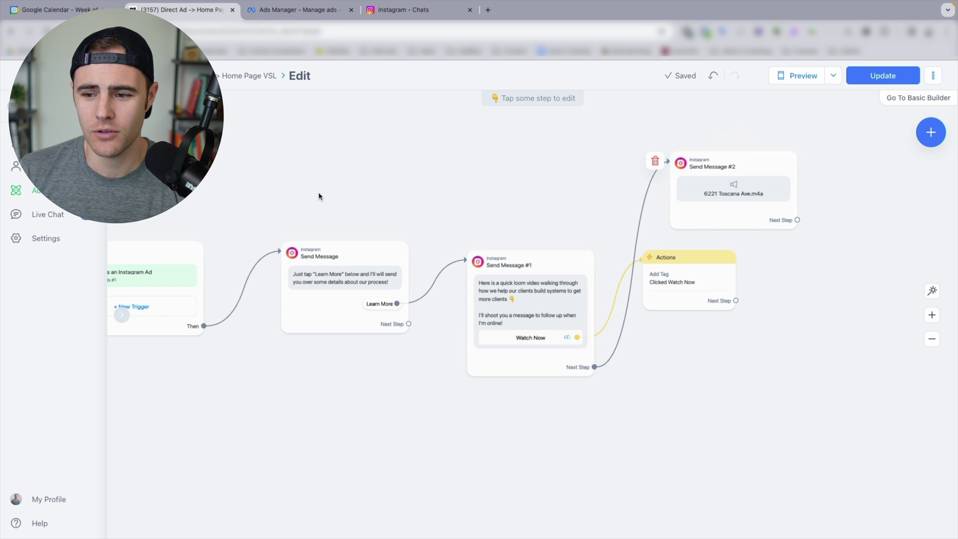
mouse_move(750, 196)
click(742, 135)
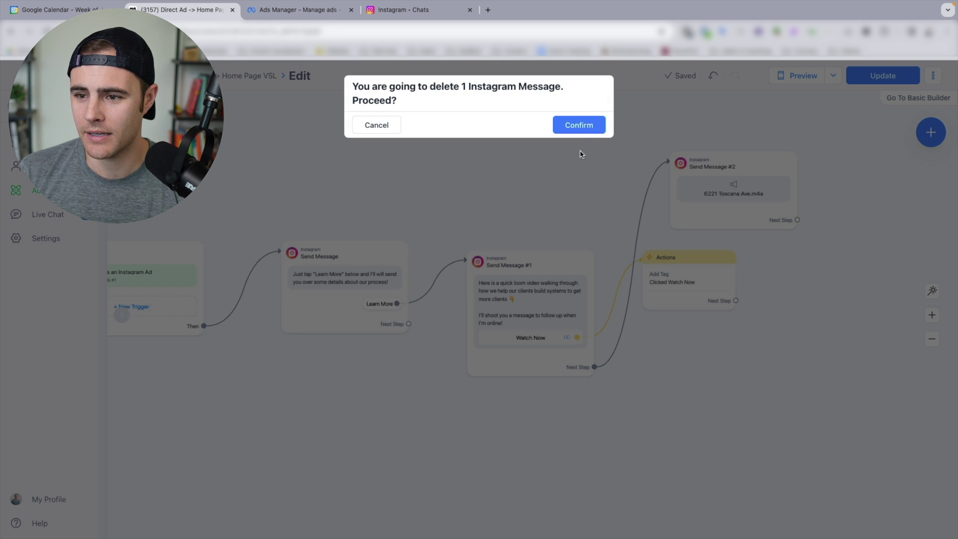
click(579, 120)
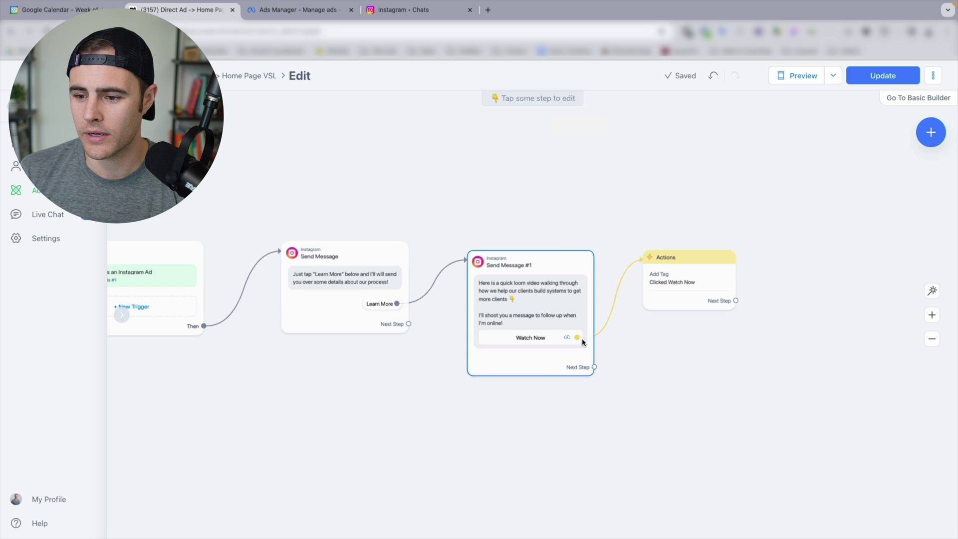
Step: Add a Smart Delay of 5 minutes as the next step after Send Message #1 and enable its continue time limit
click(594, 366)
click(759, 313)
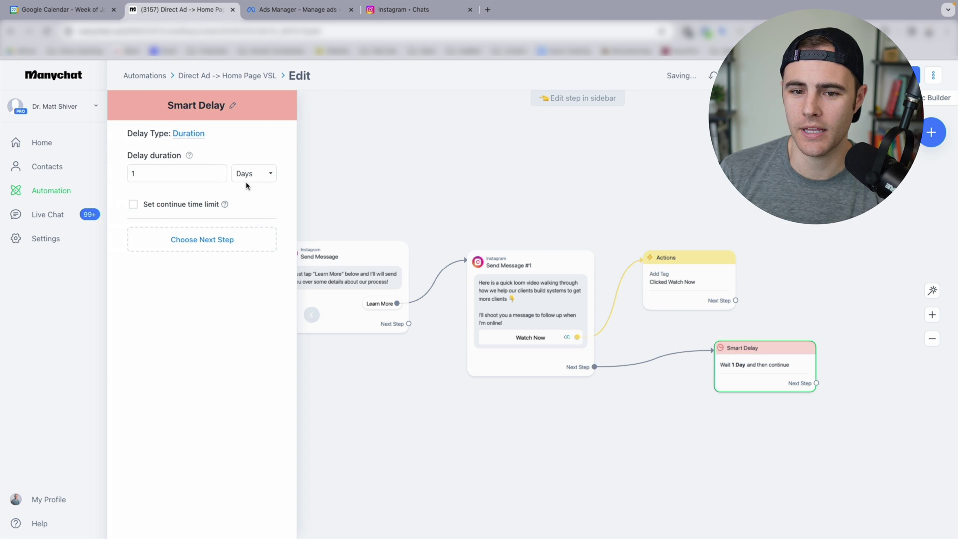
text(5)
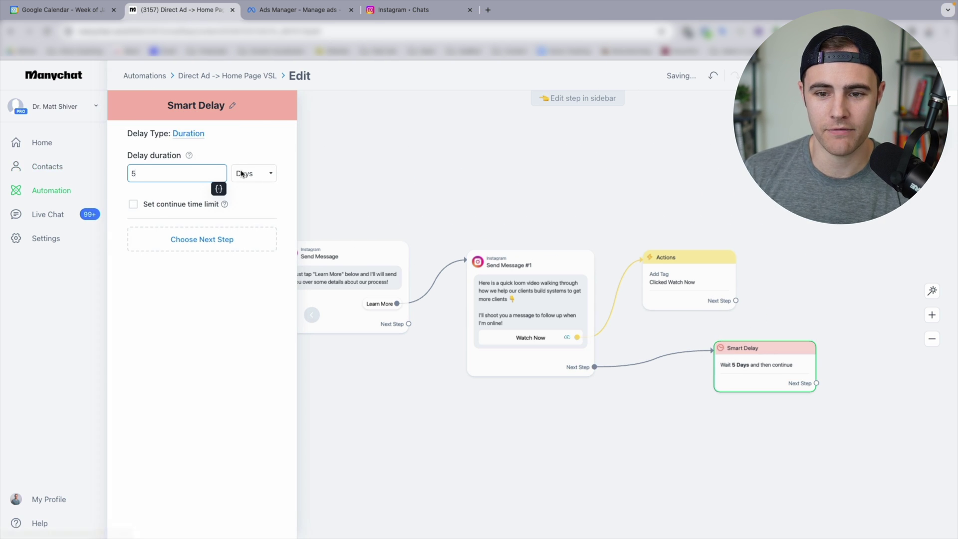
click(255, 173)
click(252, 148)
click(147, 205)
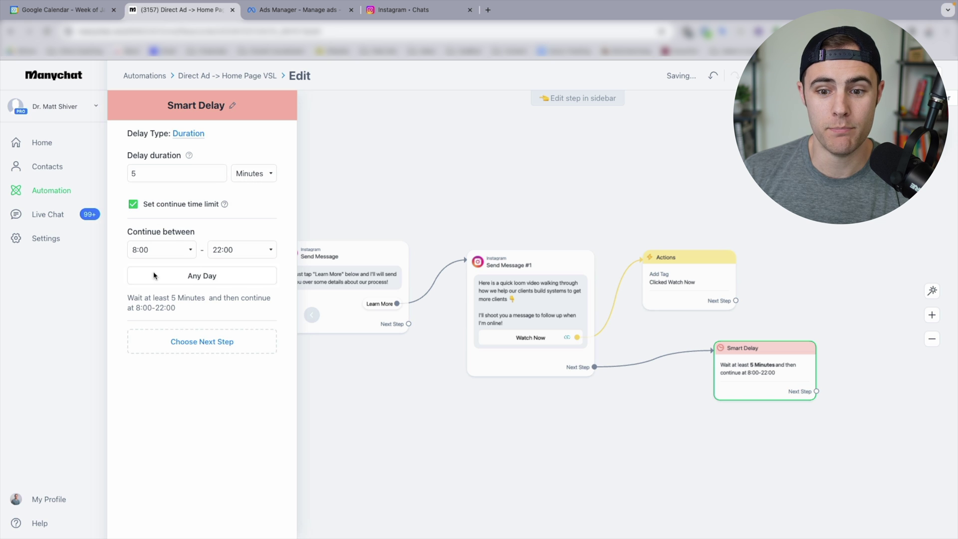
Step: Try adding an Instagram message as the next step after the Smart Delay, and undo the addition
drag(816, 391, 854, 240)
click(812, 245)
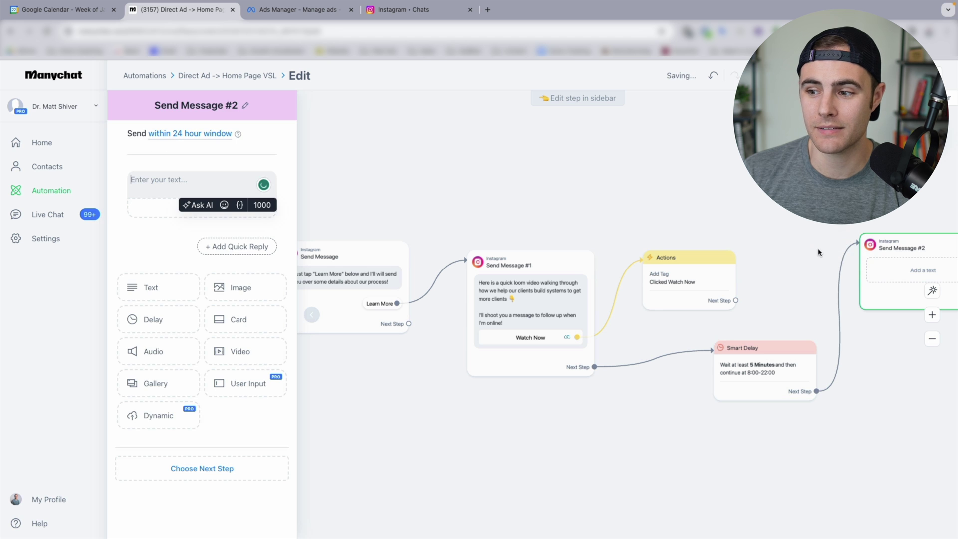
click(169, 184)
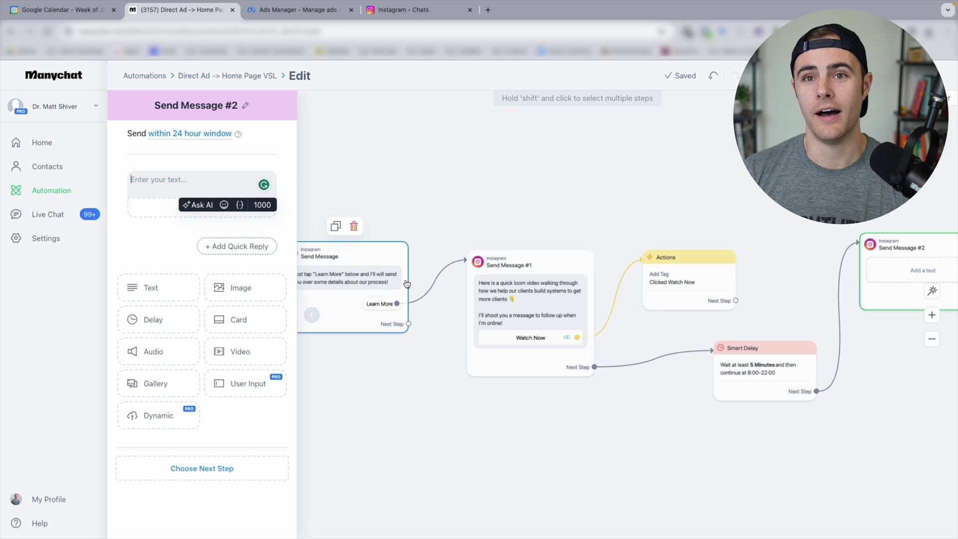
key(ctrl+z)
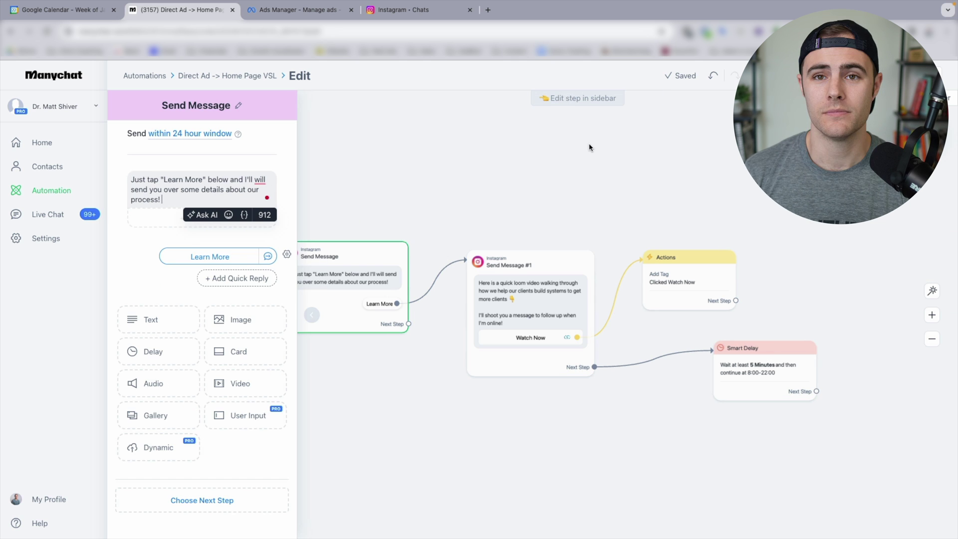